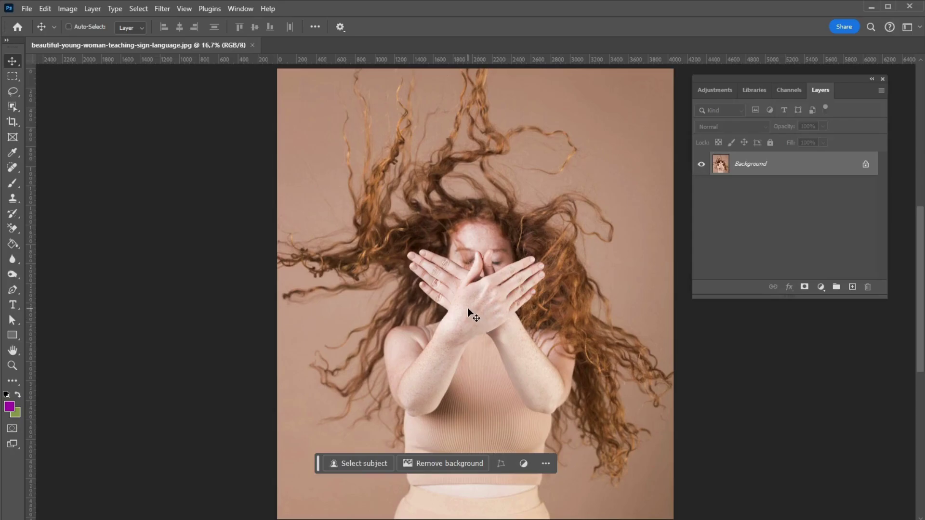
Duplicate the Background, remove the copy's backdrop, hide the original and add an empty layer below.
{"action": "left_click_drag", "start_coordinate": [816, 165], "coordinate": [852, 286]}
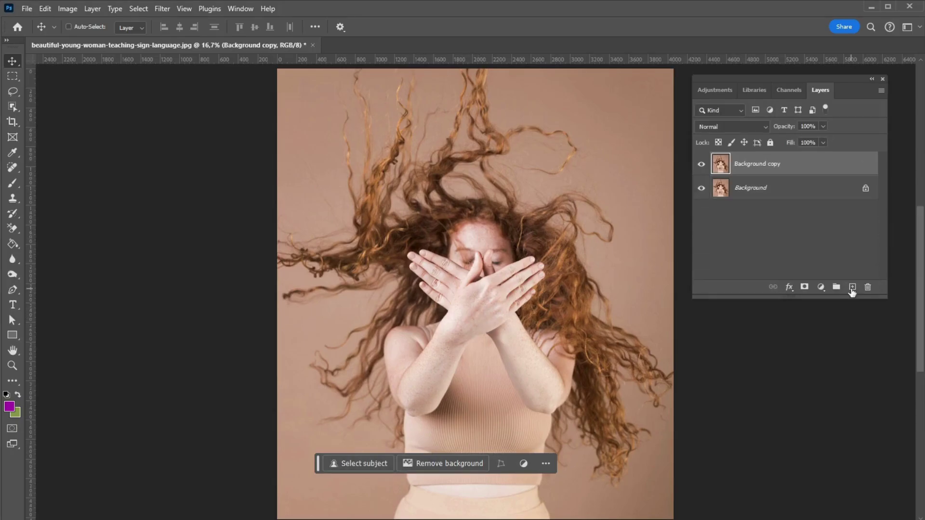
{"action": "left_click", "coordinate": [435, 465]}
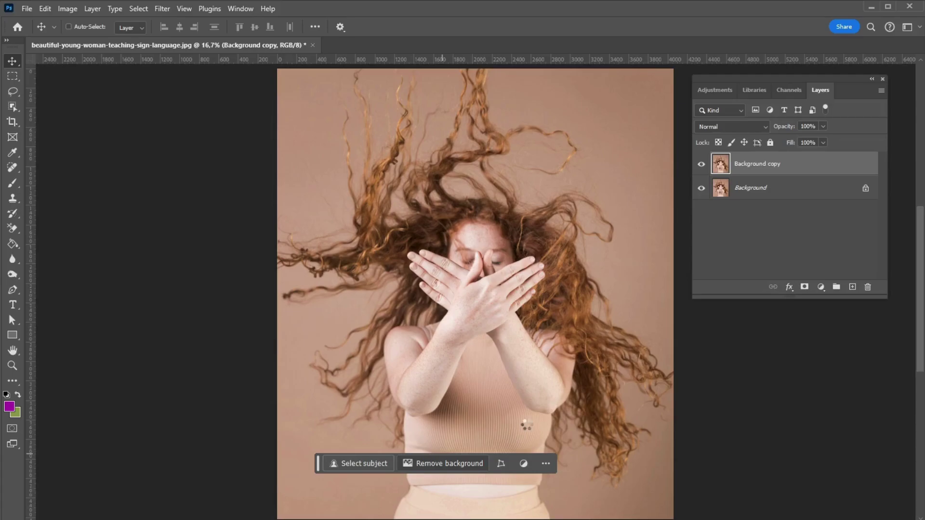
{"action": "left_click", "coordinate": [701, 188]}
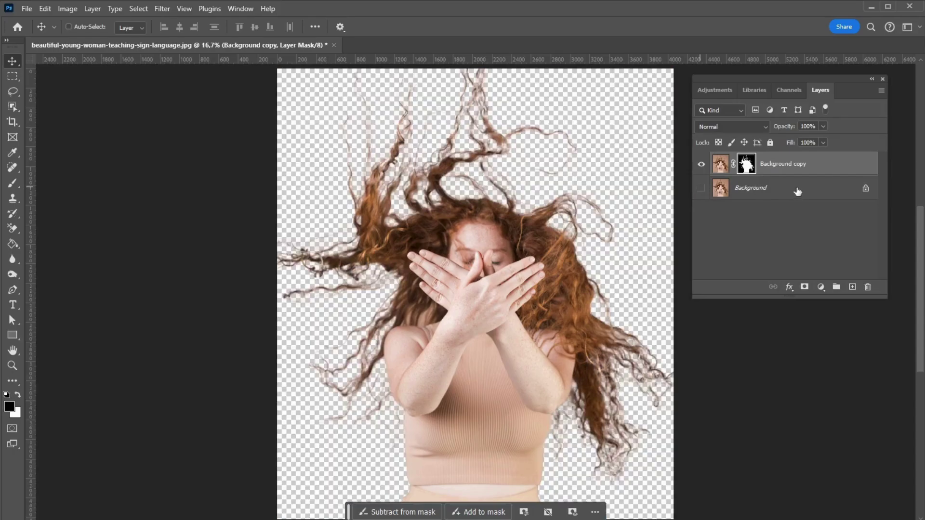
{"action": "left_click", "coordinate": [852, 287], "text": "ctrl"}
Fill the new empty layer with purple.
{"action": "left_click", "coordinate": [13, 245]}
{"action": "key", "text": "alt+BackSpace"}
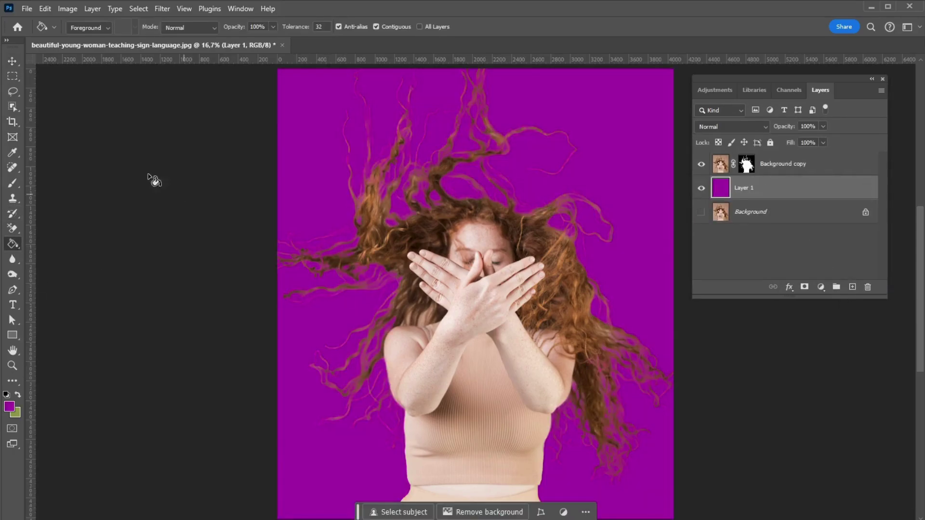
{"action": "key", "text": "v"}
Select Background copy and zoom in to inspect its hair edges against the purple.
{"action": "left_click", "coordinate": [781, 170]}
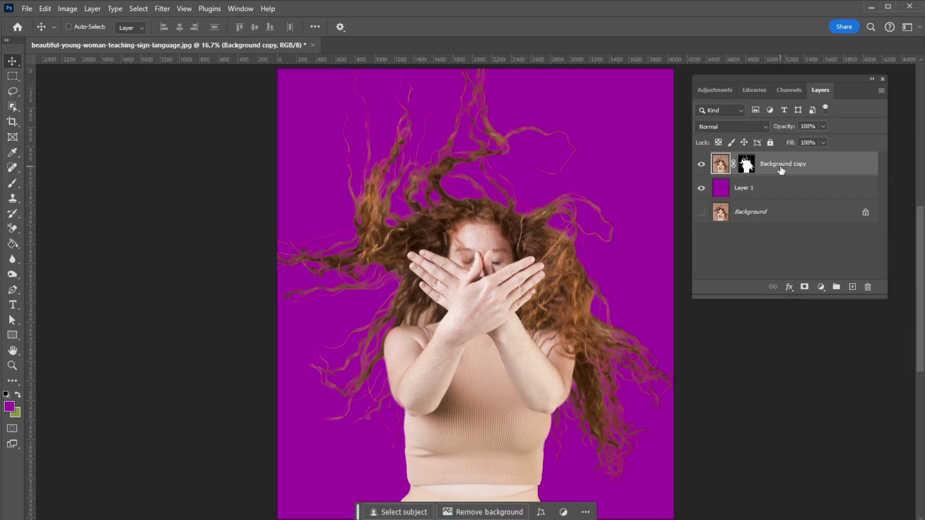
{"action": "key", "text": "ctrl+plus"}
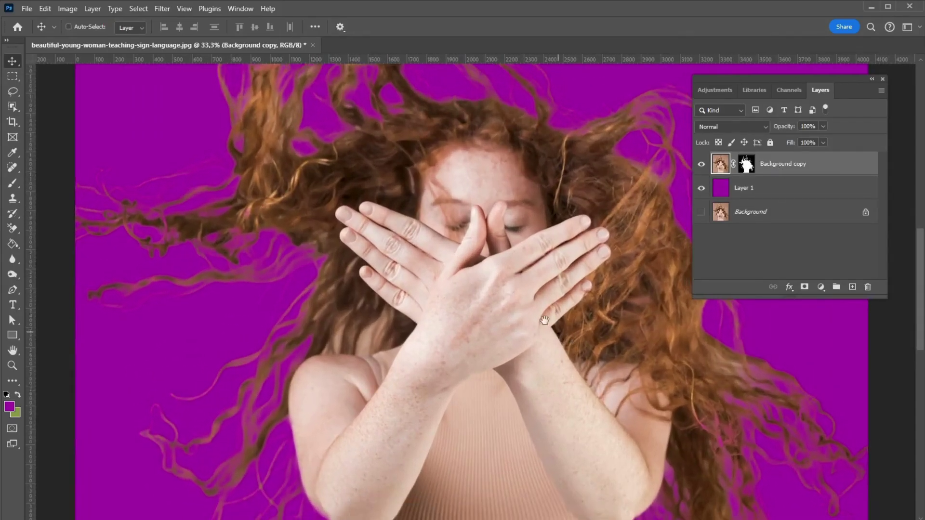
{"action": "mouse_move", "coordinate": [593, 422]}
{"action": "left_mouse_down"}
{"action": "mouse_move", "coordinate": [514, 284]}
{"action": "mouse_move", "coordinate": [549, 256]}
{"action": "mouse_move", "coordinate": [473, 310]}
{"action": "mouse_move", "coordinate": [506, 352]}
{"action": "left_mouse_up"}
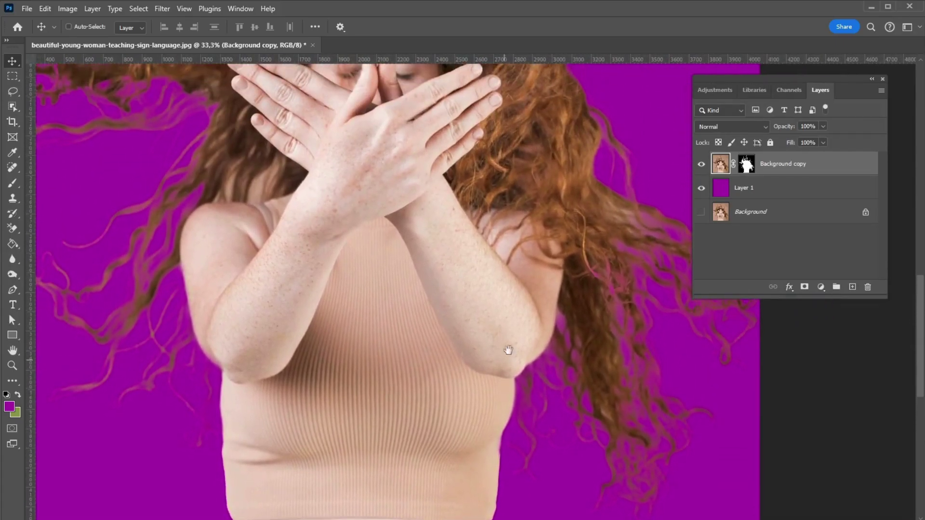
{"action": "left_click_drag", "start_coordinate": [432, 139], "coordinate": [458, 289]}
{"action": "mouse_move", "coordinate": [459, 157]}
{"action": "left_mouse_down"}
{"action": "mouse_move", "coordinate": [480, 223]}
{"action": "mouse_move", "coordinate": [481, 198]}
{"action": "left_mouse_up"}
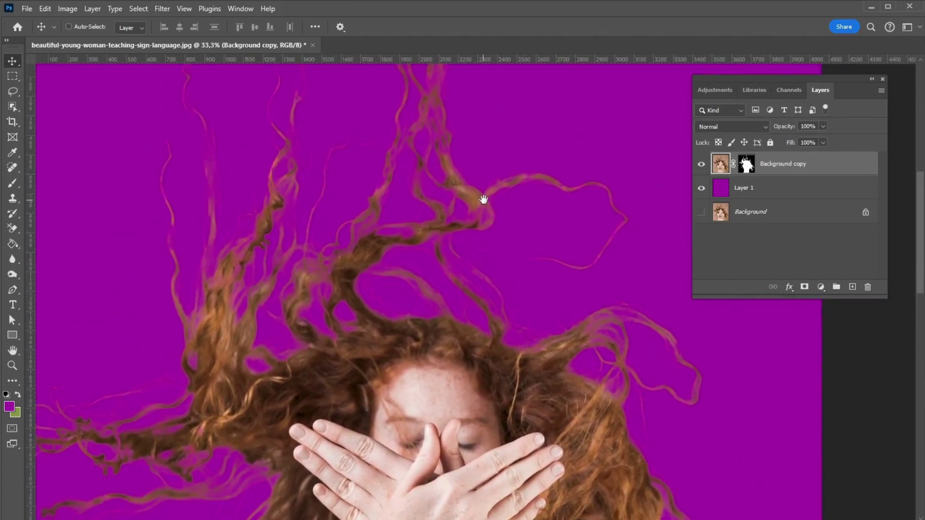
{"action": "left_click_drag", "start_coordinate": [493, 306], "coordinate": [487, 195]}
{"action": "left_click_drag", "start_coordinate": [416, 282], "coordinate": [419, 166]}
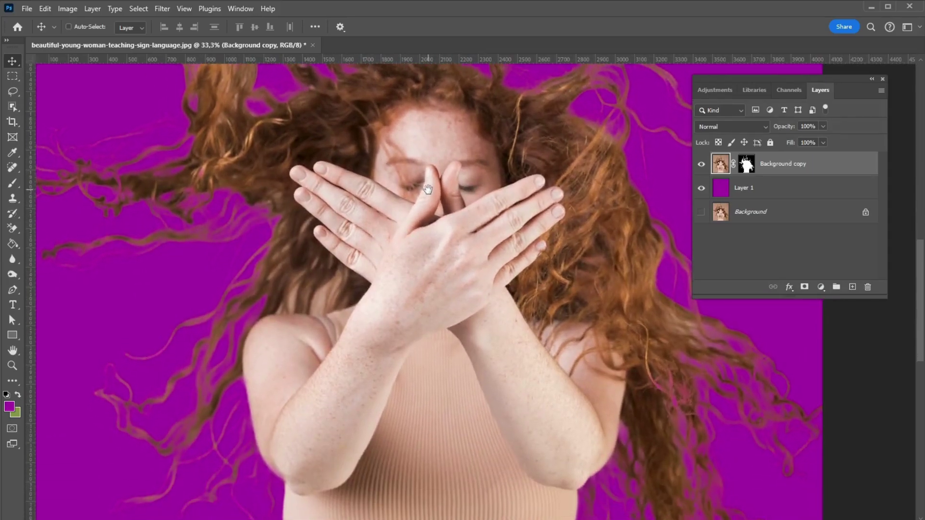
Hide the cutout, copy the original photo above the purple layer, and enter Select and Mask via Quick Selection.
{"action": "left_click", "coordinate": [702, 164]}
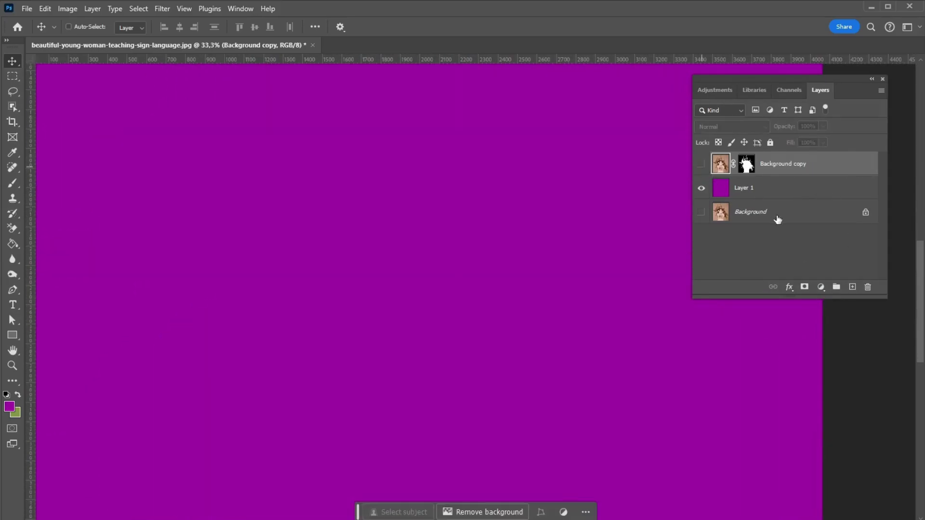
{"action": "mouse_move", "coordinate": [752, 212]}
{"action": "left_mouse_down"}
{"action": "mouse_move", "coordinate": [852, 287]}
{"action": "mouse_move", "coordinate": [768, 177]}
{"action": "left_mouse_up"}
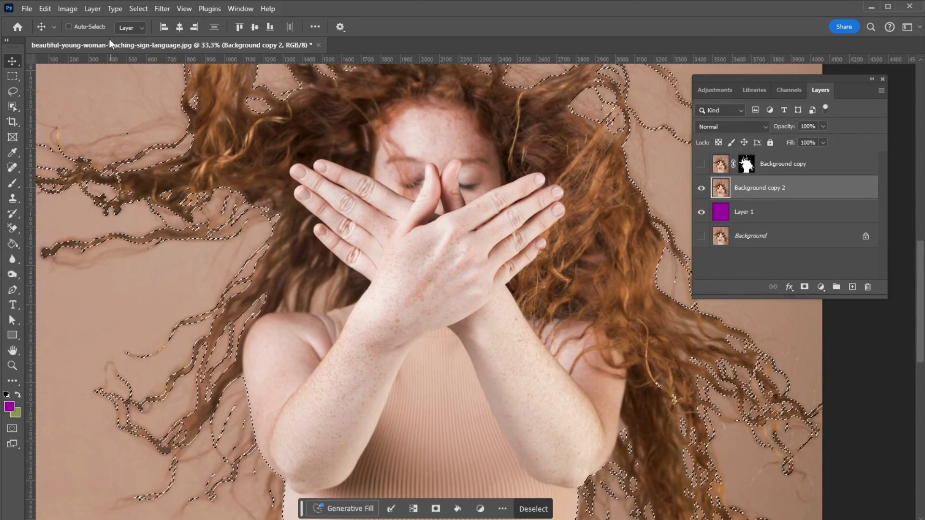
{"action": "left_click", "coordinate": [12, 106]}
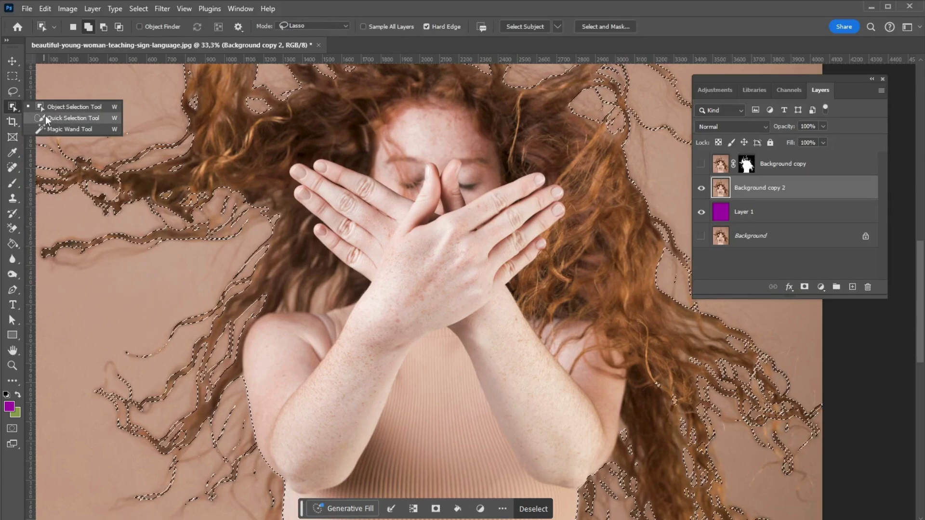
{"action": "left_click", "coordinate": [58, 118]}
{"action": "left_click", "coordinate": [401, 28]}
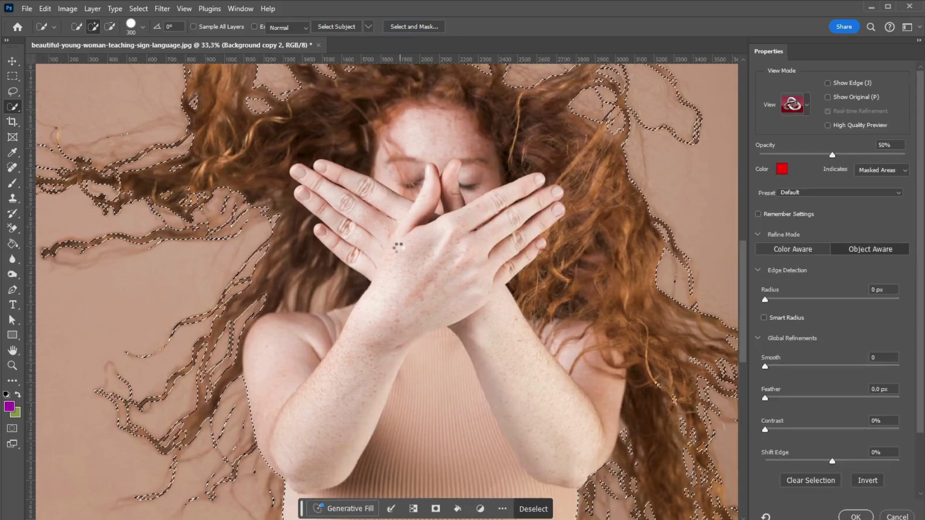
After trying On Black and On Layers, set the preview to Overlay at 45% opacity.
{"action": "left_click", "coordinate": [807, 104]}
{"action": "left_click", "coordinate": [777, 204]}
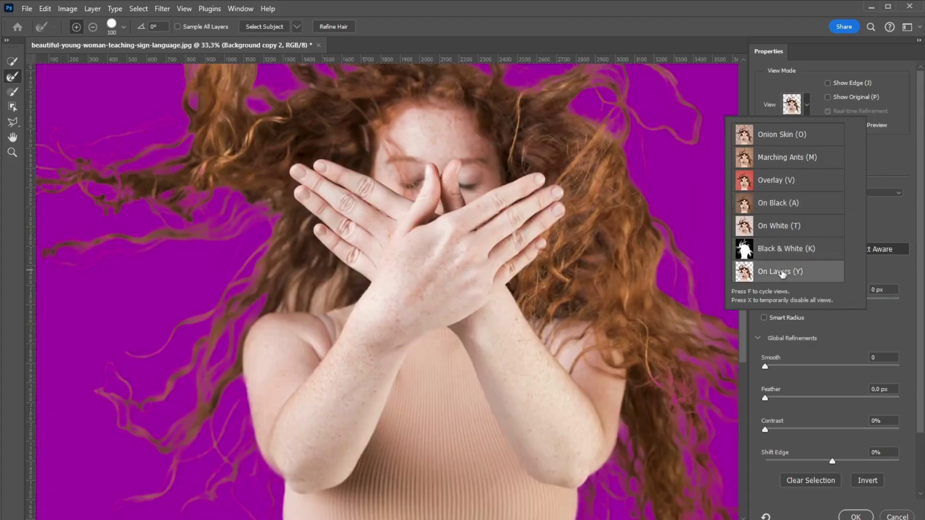
{"action": "left_click", "coordinate": [781, 273]}
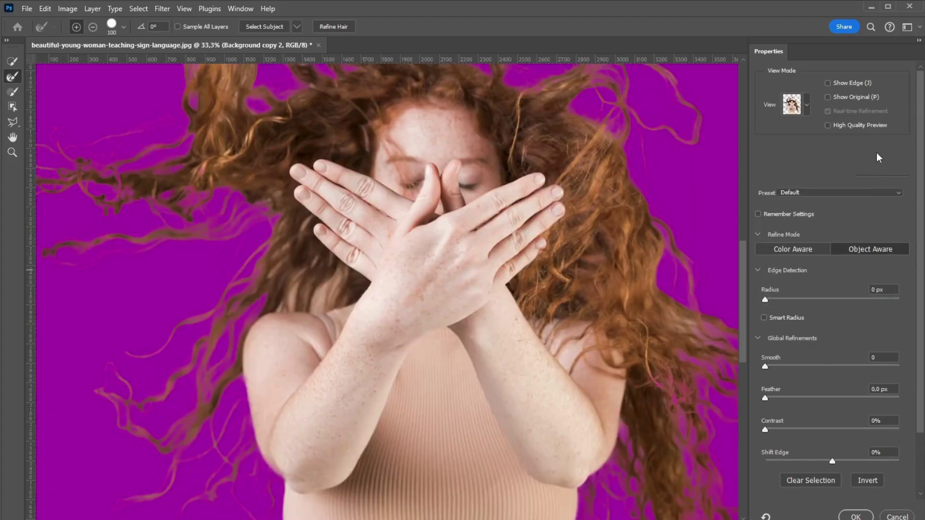
{"action": "left_click", "coordinate": [808, 105]}
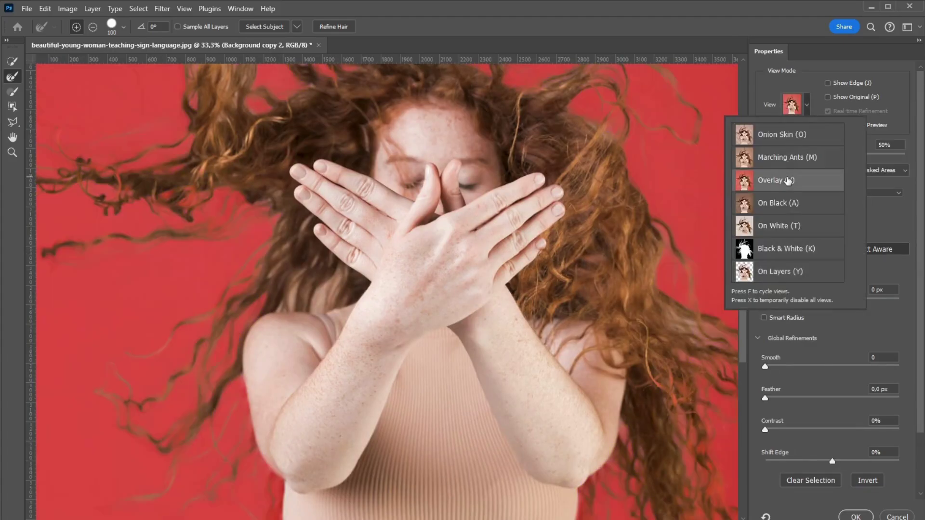
{"action": "left_click", "coordinate": [777, 183]}
{"action": "left_click", "coordinate": [839, 155]}
{"action": "left_click_drag", "start_coordinate": [839, 155], "coordinate": [797, 157]}
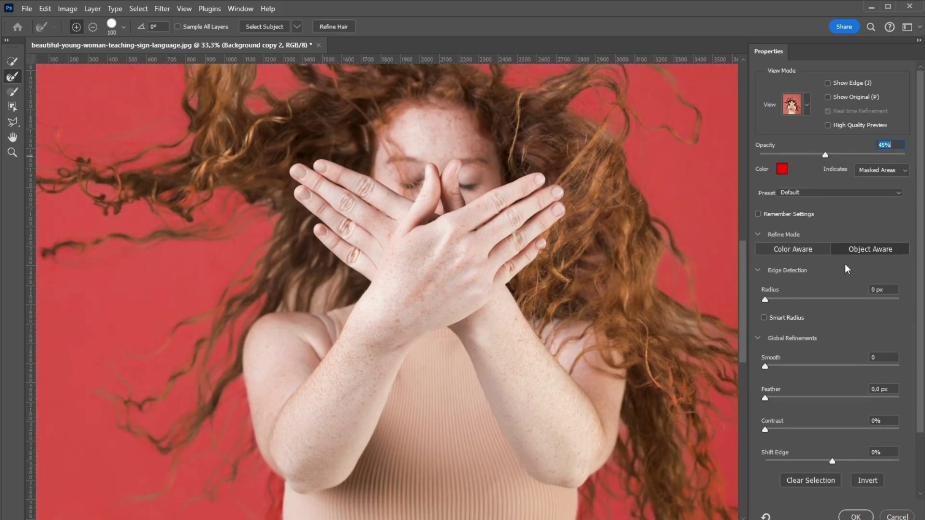
Sweep the 100 px Refine Edge Brush over the flyaway curls above and beside her head.
{"action": "scroll", "coordinate": [435, 217], "scroll_direction": "up", "scroll_amount": 10}
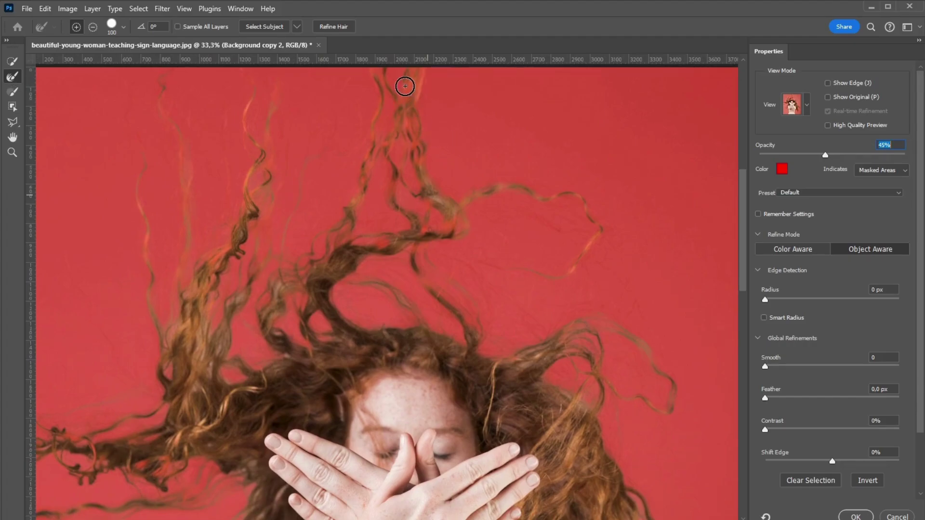
{"action": "mouse_move", "coordinate": [414, 75]}
{"action": "left_mouse_down"}
{"action": "mouse_move", "coordinate": [414, 236]}
{"action": "mouse_move", "coordinate": [320, 256]}
{"action": "left_mouse_up"}
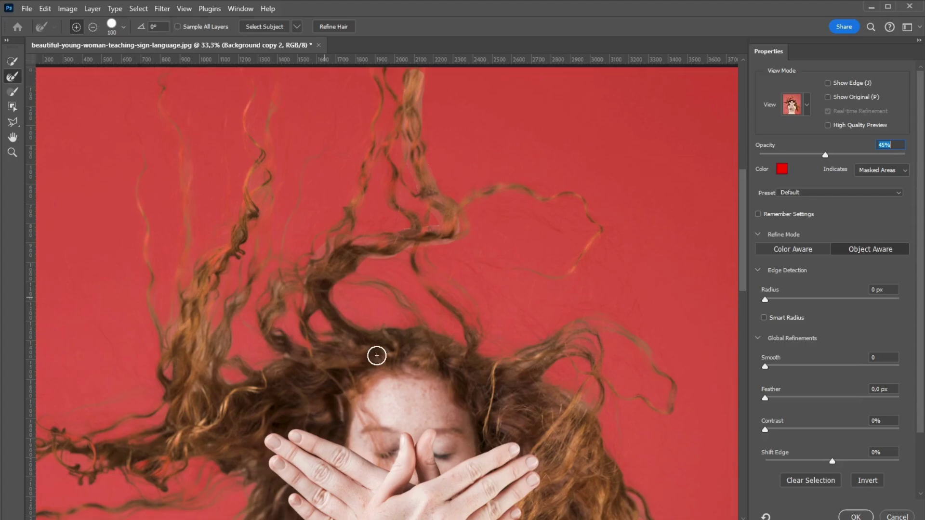
{"action": "mouse_move", "coordinate": [347, 365]}
{"action": "left_mouse_down"}
{"action": "mouse_move", "coordinate": [310, 272]}
{"action": "mouse_move", "coordinate": [271, 330]}
{"action": "mouse_move", "coordinate": [287, 351]}
{"action": "mouse_move", "coordinate": [215, 331]}
{"action": "mouse_move", "coordinate": [256, 241]}
{"action": "mouse_move", "coordinate": [232, 253]}
{"action": "mouse_move", "coordinate": [265, 143]}
{"action": "mouse_move", "coordinate": [252, 93]}
{"action": "mouse_move", "coordinate": [250, 183]}
{"action": "mouse_move", "coordinate": [239, 217]}
{"action": "left_mouse_up"}
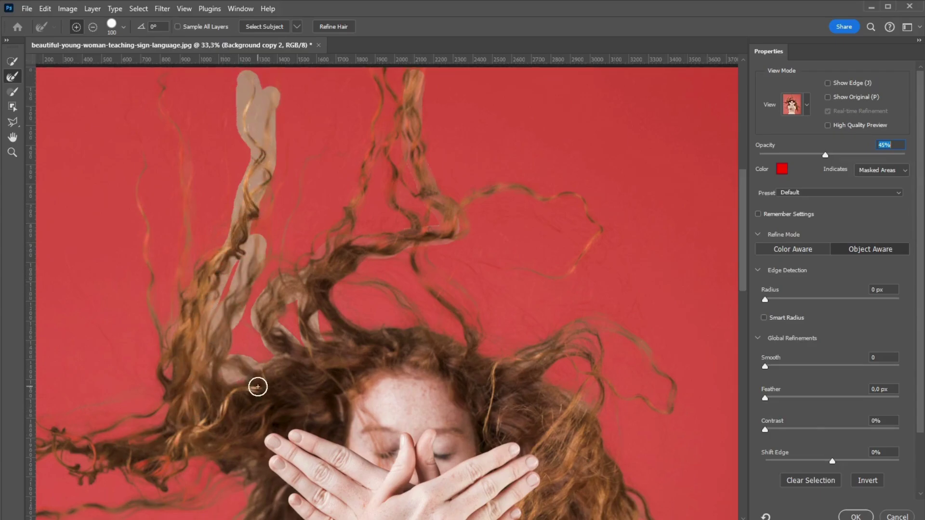
{"action": "mouse_move", "coordinate": [347, 357]}
{"action": "left_mouse_down"}
{"action": "mouse_move", "coordinate": [349, 271]}
{"action": "mouse_move", "coordinate": [453, 352]}
{"action": "mouse_move", "coordinate": [458, 231]}
{"action": "mouse_move", "coordinate": [415, 231]}
{"action": "mouse_move", "coordinate": [386, 87]}
{"action": "mouse_move", "coordinate": [315, 251]}
{"action": "left_mouse_up"}
{"action": "mouse_move", "coordinate": [360, 152]}
{"action": "left_mouse_down"}
{"action": "mouse_move", "coordinate": [355, 186]}
{"action": "mouse_move", "coordinate": [402, 210]}
{"action": "mouse_move", "coordinate": [558, 201]}
{"action": "mouse_move", "coordinate": [570, 260]}
{"action": "mouse_move", "coordinate": [462, 262]}
{"action": "left_mouse_up"}
{"action": "left_click_drag", "start_coordinate": [306, 265], "coordinate": [293, 367]}
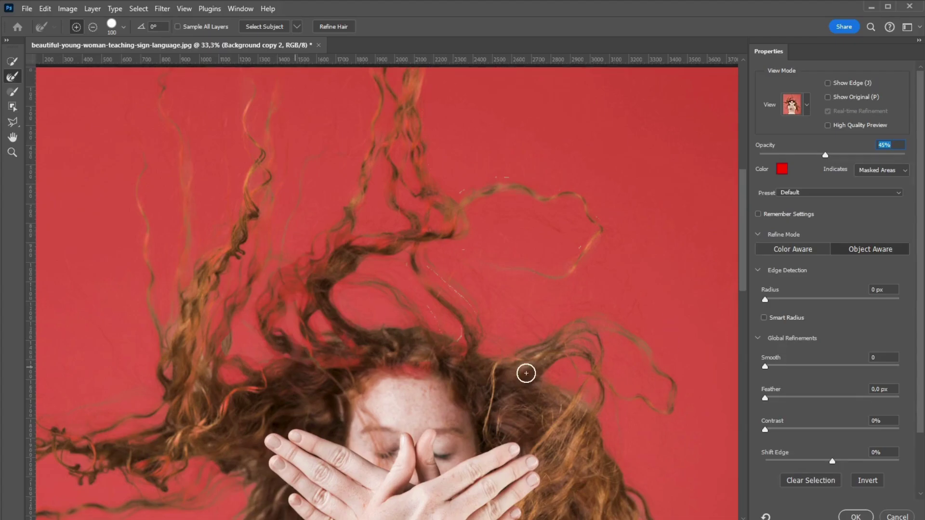
{"action": "mouse_move", "coordinate": [530, 343]}
{"action": "left_mouse_down"}
{"action": "mouse_move", "coordinate": [649, 360]}
{"action": "mouse_move", "coordinate": [599, 376]}
{"action": "mouse_move", "coordinate": [593, 336]}
{"action": "mouse_move", "coordinate": [580, 415]}
{"action": "mouse_move", "coordinate": [578, 407]}
{"action": "left_mouse_up"}
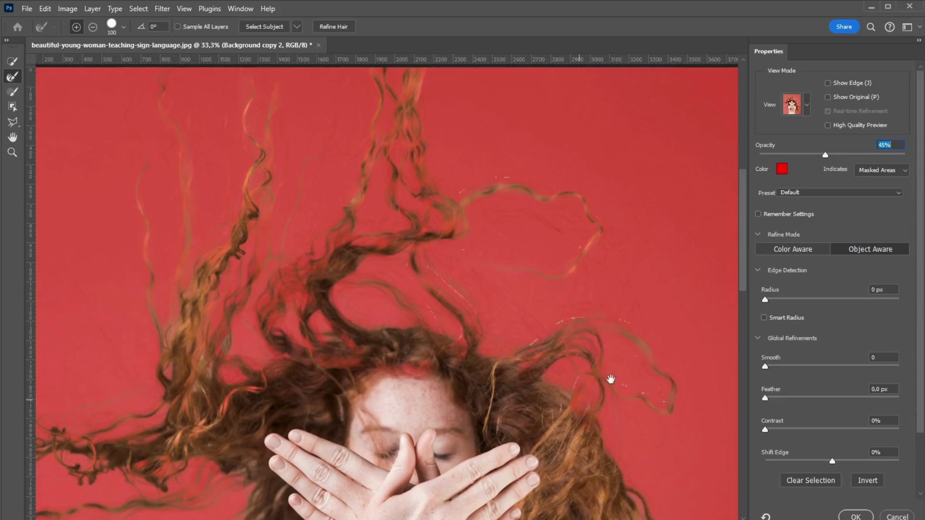
{"action": "mouse_move", "coordinate": [611, 379]}
{"action": "left_mouse_down"}
{"action": "mouse_move", "coordinate": [572, 186]}
{"action": "mouse_move", "coordinate": [586, 265]}
{"action": "mouse_move", "coordinate": [623, 336]}
{"action": "mouse_move", "coordinate": [611, 335]}
{"action": "mouse_move", "coordinate": [712, 413]}
{"action": "mouse_move", "coordinate": [615, 347]}
{"action": "mouse_move", "coordinate": [583, 281]}
{"action": "mouse_move", "coordinate": [620, 320]}
{"action": "mouse_move", "coordinate": [525, 301]}
{"action": "left_mouse_up"}
{"action": "key", "text": "bracketright"}
{"action": "key", "text": "bracketright"}
{"action": "key", "text": "bracketright"}
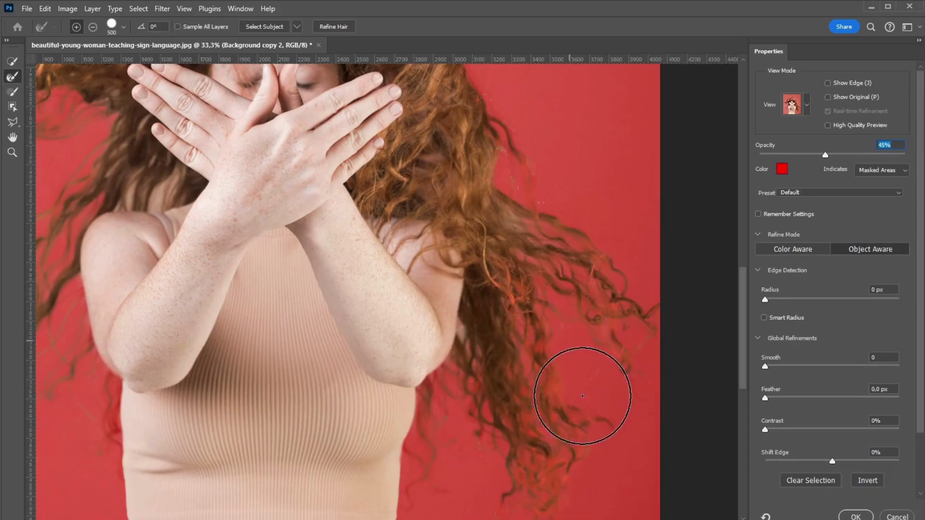
Refine the hair strands beside her arm, the torso edges and the lower-left curls.
{"action": "scroll", "coordinate": [440, 393], "scroll_direction": "down", "scroll_amount": 3}
{"action": "left_click_drag", "start_coordinate": [440, 393], "coordinate": [533, 438]}
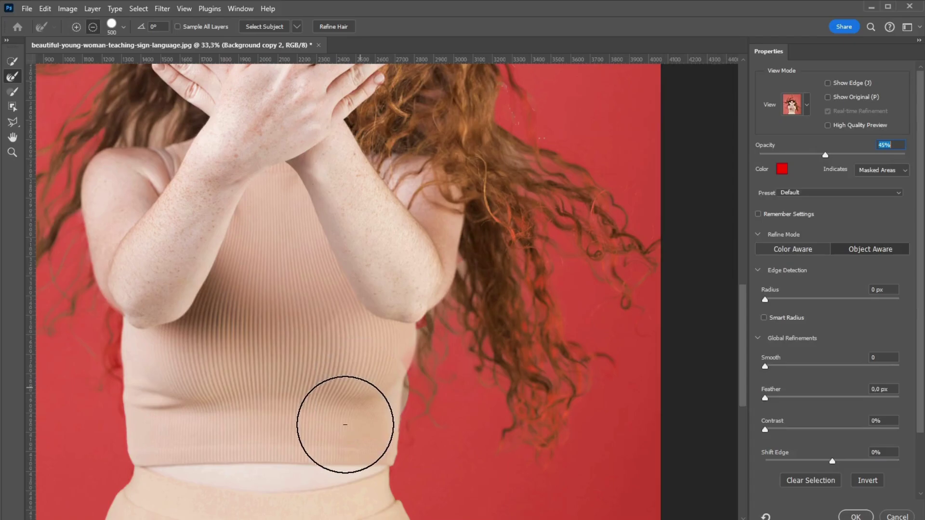
{"action": "key", "text": "bracketleft"}
{"action": "key", "text": "bracketleft"}
{"action": "key", "text": "bracketleft"}
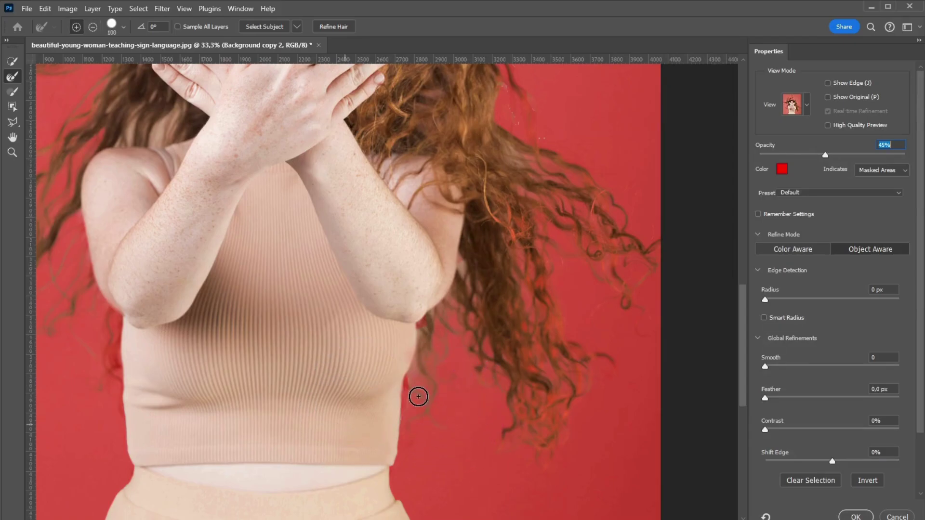
{"action": "left_click_drag", "start_coordinate": [415, 404], "coordinate": [433, 322]}
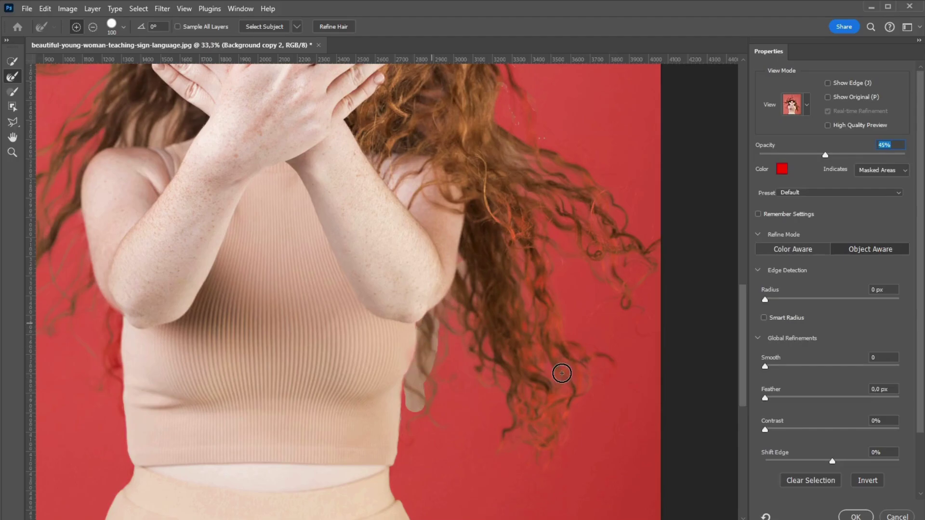
{"action": "left_click_drag", "start_coordinate": [223, 331], "coordinate": [414, 346]}
{"action": "mouse_move", "coordinate": [301, 431]}
{"action": "left_mouse_down"}
{"action": "mouse_move", "coordinate": [300, 371]}
{"action": "mouse_move", "coordinate": [245, 295]}
{"action": "mouse_move", "coordinate": [256, 337]}
{"action": "left_mouse_up"}
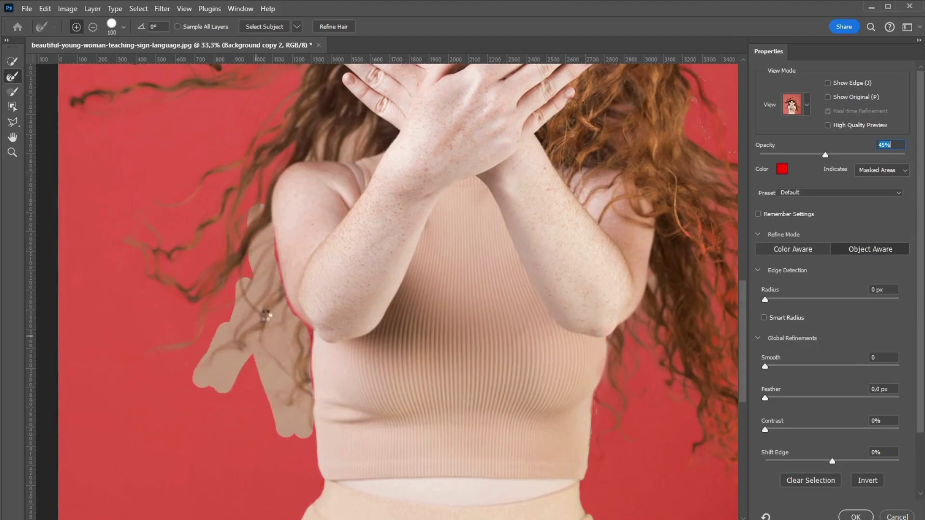
{"action": "scroll", "coordinate": [252, 307], "scroll_direction": "up", "scroll_amount": 3}
{"action": "mouse_move", "coordinate": [176, 405]}
{"action": "left_mouse_down"}
{"action": "mouse_move", "coordinate": [176, 323]}
{"action": "mouse_move", "coordinate": [135, 113]}
{"action": "mouse_move", "coordinate": [221, 176]}
{"action": "mouse_move", "coordinate": [207, 418]}
{"action": "left_mouse_up"}
{"action": "mouse_move", "coordinate": [186, 361]}
{"action": "left_mouse_down"}
{"action": "mouse_move", "coordinate": [161, 197]}
{"action": "mouse_move", "coordinate": [217, 269]}
{"action": "mouse_move", "coordinate": [233, 263]}
{"action": "mouse_move", "coordinate": [223, 352]}
{"action": "mouse_move", "coordinate": [175, 166]}
{"action": "mouse_move", "coordinate": [258, 245]}
{"action": "left_mouse_up"}
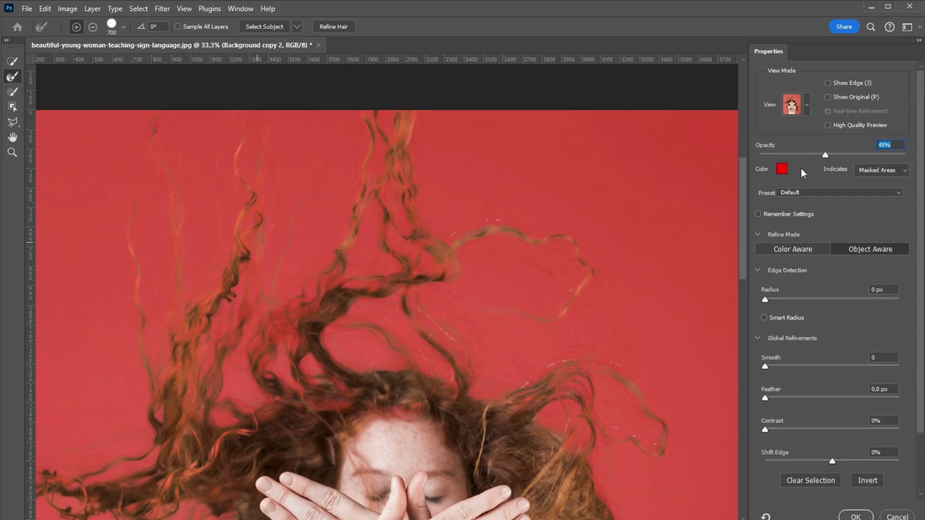
Change the mask overlay colour to blue (hue 220).
{"action": "left_click", "coordinate": [782, 169]}
{"action": "left_click", "coordinate": [443, 465]}
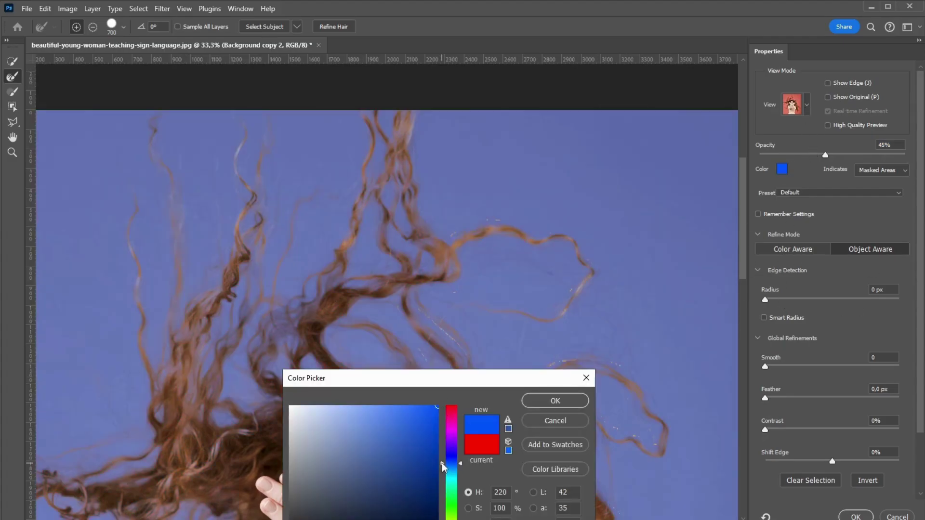
{"action": "left_click", "coordinate": [533, 407]}
{"action": "scroll", "coordinate": [527, 397], "scroll_direction": "down", "scroll_amount": 3}
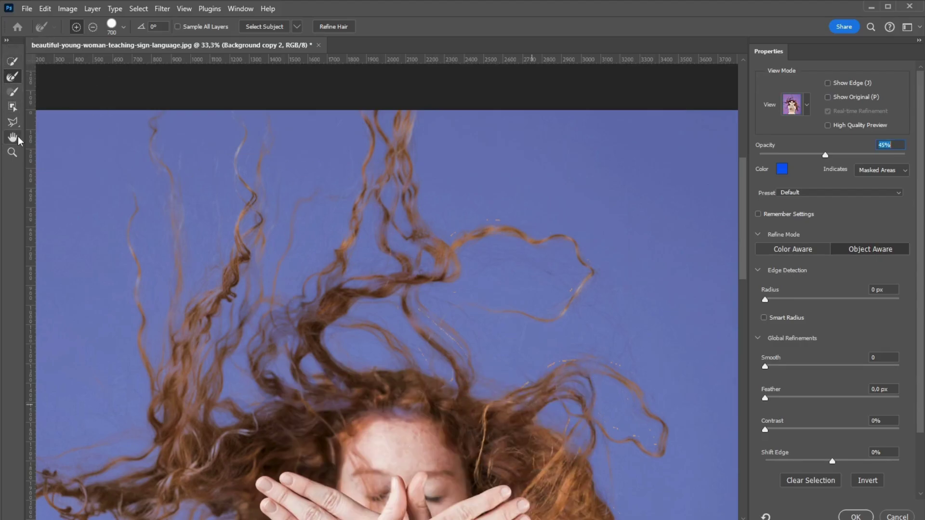
{"action": "mouse_move", "coordinate": [388, 265]}
{"action": "left_mouse_down"}
{"action": "mouse_move", "coordinate": [380, 265]}
{"action": "mouse_move", "coordinate": [391, 220]}
{"action": "left_mouse_up"}
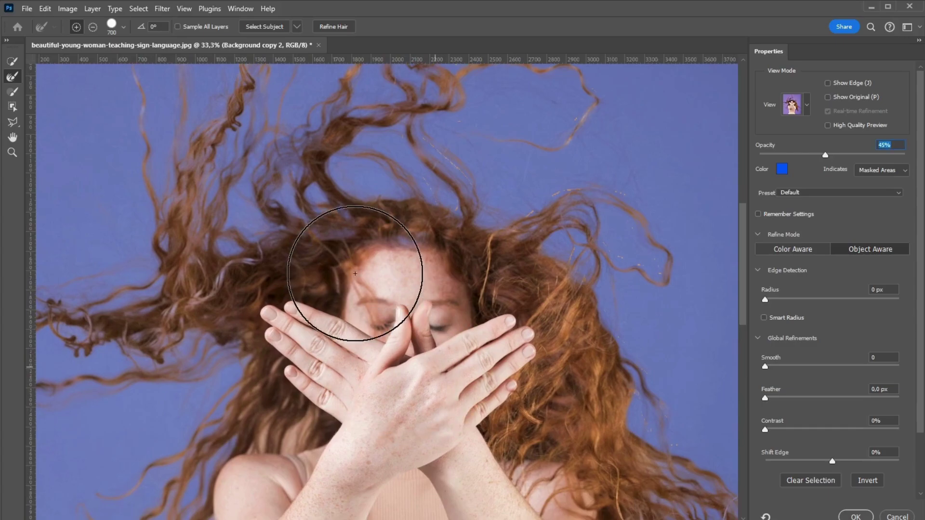
Paint the forehead into the selection with a 400 px Brush and make the brush soft.
{"action": "key", "text": "b"}
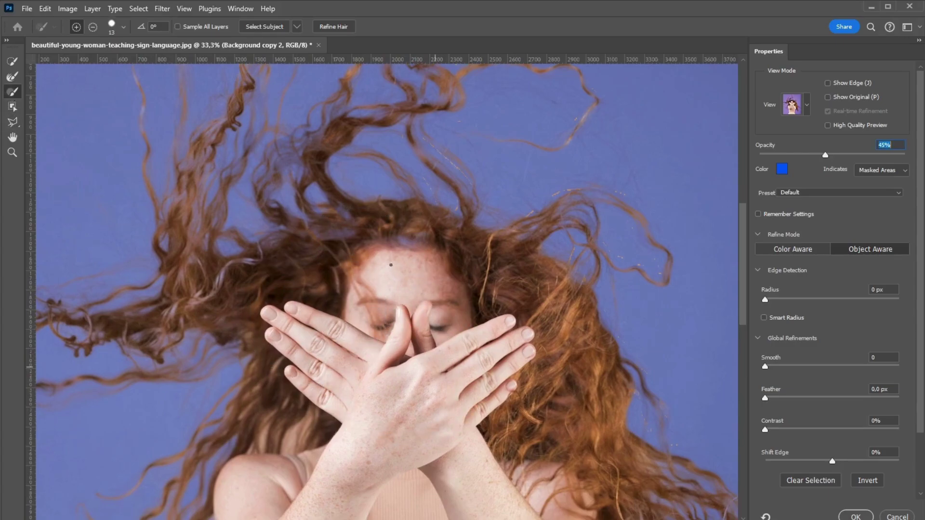
{"action": "key", "text": "bracketright"}
{"action": "key", "text": "bracketright"}
{"action": "key", "text": "bracketright"}
{"action": "key", "text": "bracketright"}
{"action": "key", "text": "bracketright"}
{"action": "key", "text": "bracketright"}
{"action": "left_click_drag", "start_coordinate": [363, 254], "coordinate": [405, 257]}
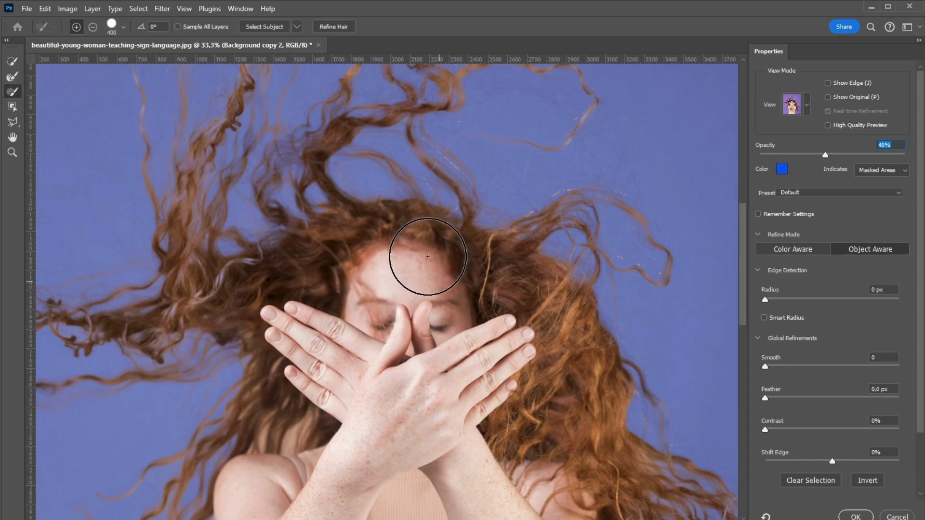
{"action": "left_click", "coordinate": [124, 26]}
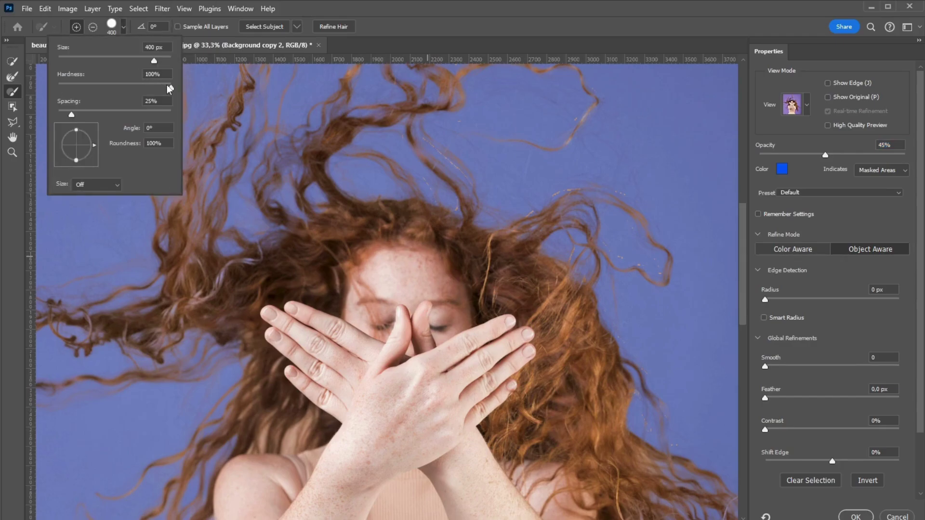
{"action": "left_click", "coordinate": [443, 280]}
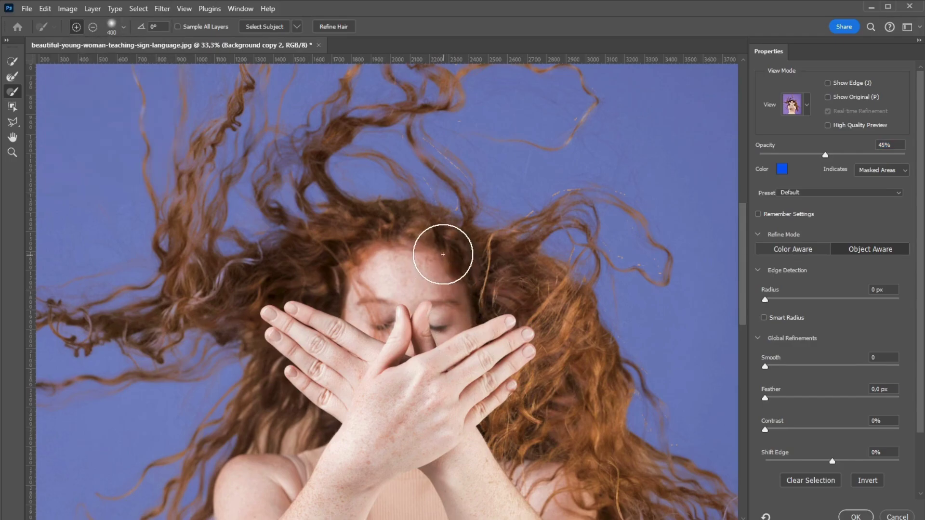
{"action": "scroll", "coordinate": [434, 315], "scroll_direction": "down", "scroll_amount": 3}
{"action": "scroll", "coordinate": [423, 252], "scroll_direction": "down", "scroll_amount": 3}
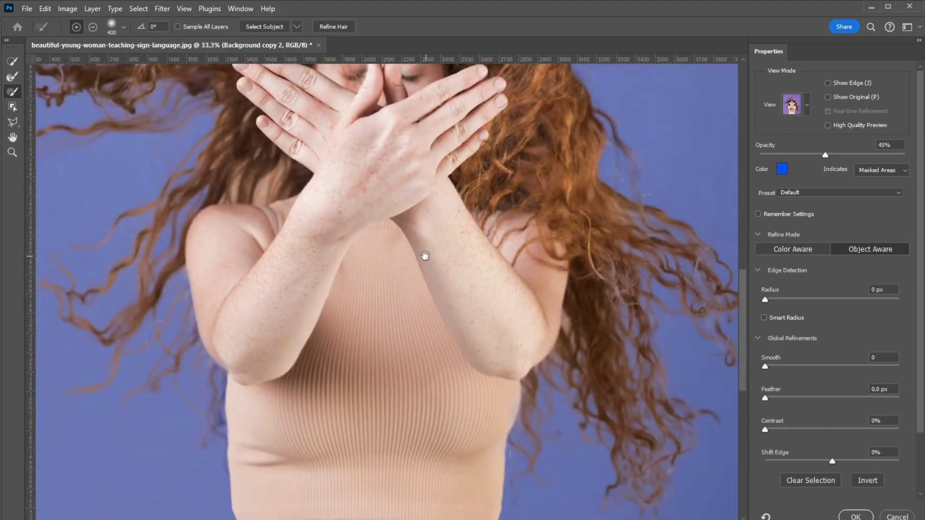
{"action": "scroll", "coordinate": [424, 252], "scroll_direction": "down", "scroll_amount": 2}
{"action": "scroll", "coordinate": [392, 233], "scroll_direction": "down", "scroll_amount": 2}
{"action": "scroll", "coordinate": [496, 285], "scroll_direction": "up", "scroll_amount": 3}
{"action": "scroll", "coordinate": [417, 304], "scroll_direction": "up", "scroll_amount": 3}
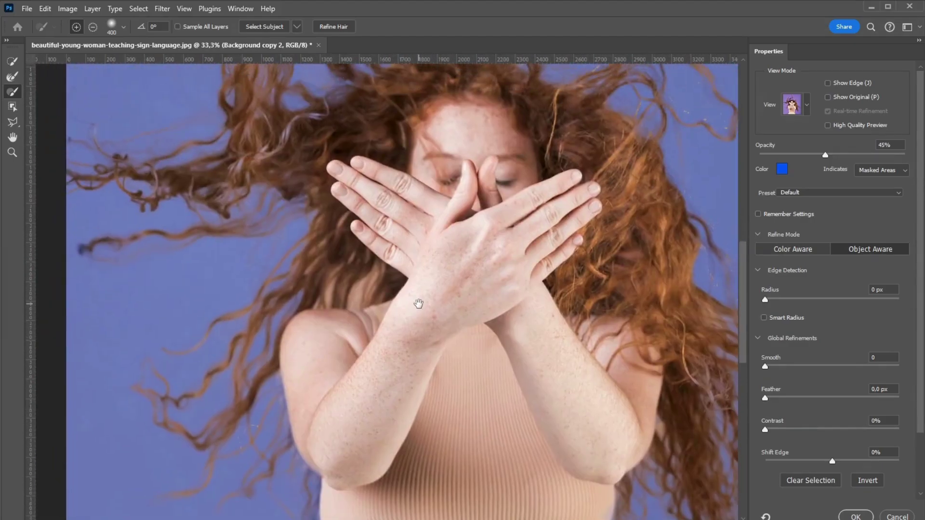
{"action": "scroll", "coordinate": [423, 277], "scroll_direction": "up", "scroll_amount": 2}
{"action": "scroll", "coordinate": [424, 276], "scroll_direction": "up", "scroll_amount": 2}
Refine the far-left hair tip and stray strands near the face with a 100 px Refine Edge Brush.
{"action": "left_click", "coordinate": [12, 76]}
{"action": "key", "text": "bracketleft"}
{"action": "key", "text": "bracketleft"}
{"action": "key", "text": "bracketleft"}
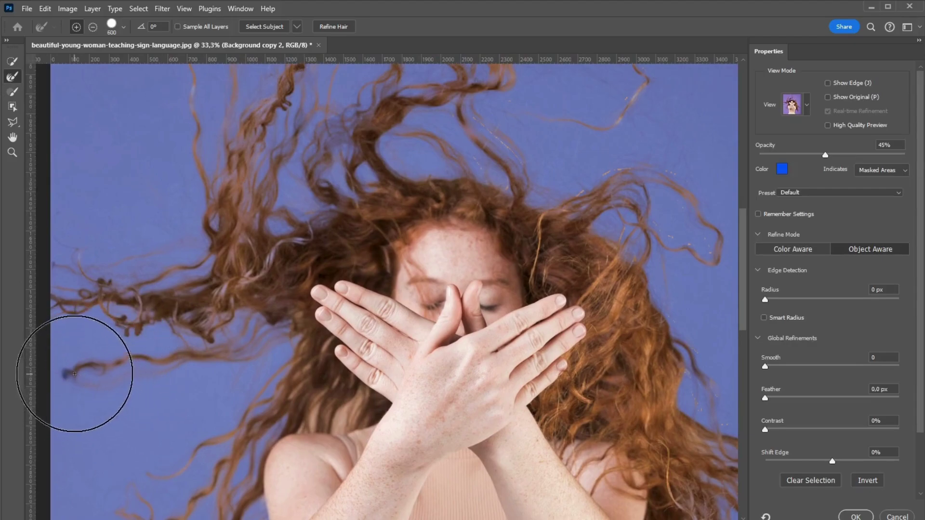
{"action": "left_click_drag", "start_coordinate": [64, 373], "coordinate": [74, 377]}
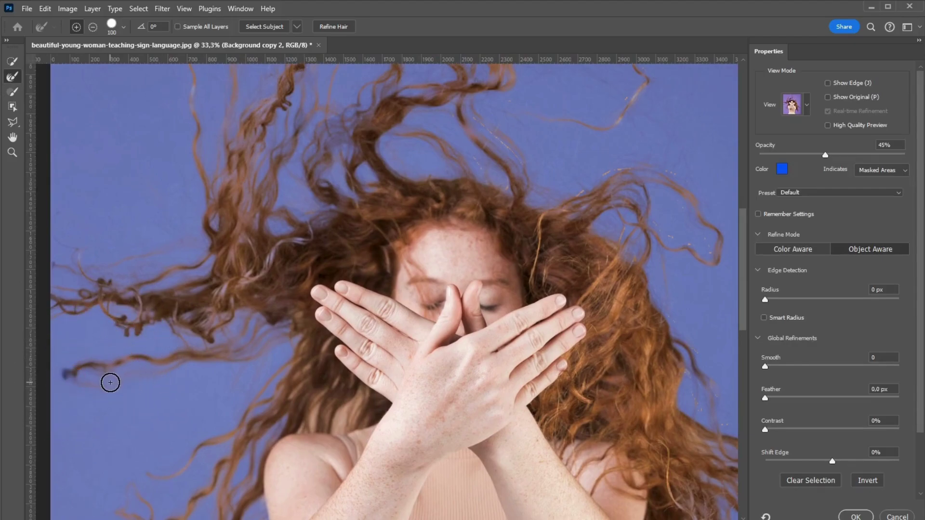
{"action": "left_click_drag", "start_coordinate": [267, 269], "coordinate": [322, 271]}
Switch the refinement mode to Color Aware, then to Object Aware.
{"action": "left_click", "coordinate": [795, 254]}
{"action": "left_click", "coordinate": [514, 235]}
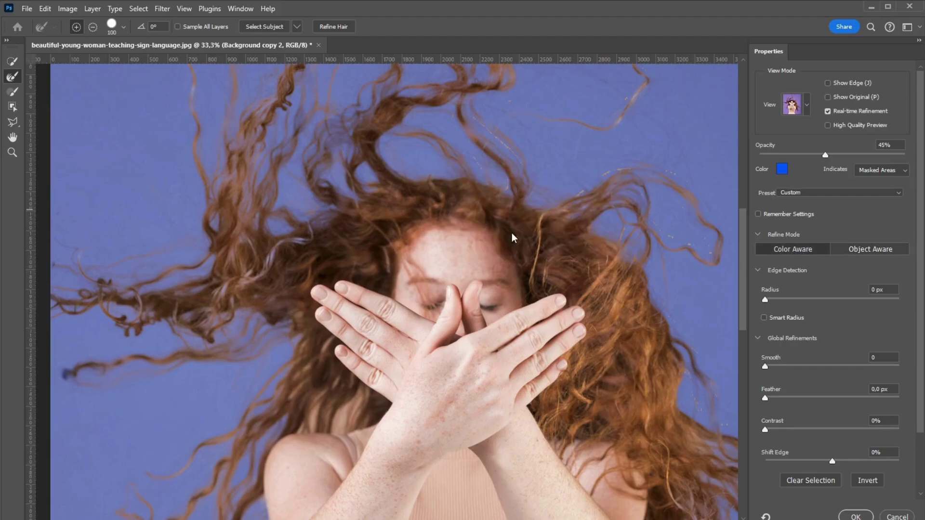
{"action": "left_click", "coordinate": [870, 249]}
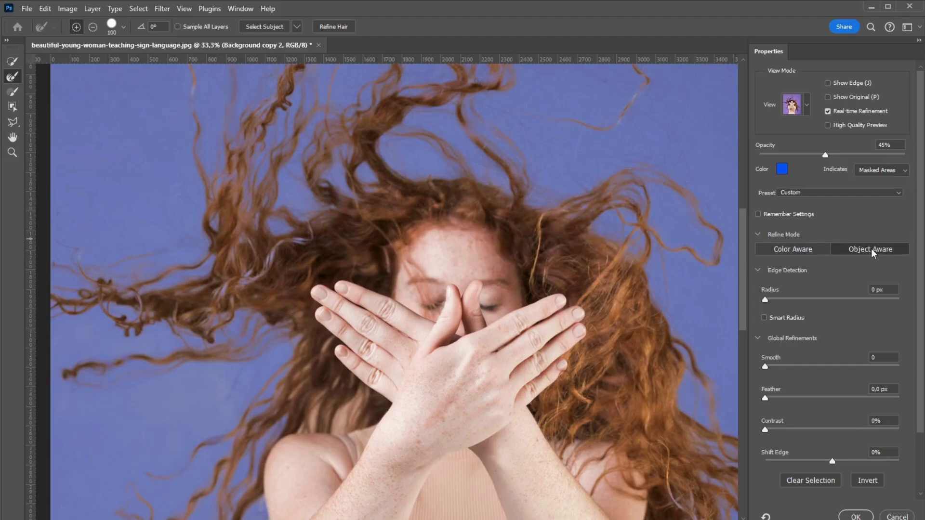
{"action": "left_click", "coordinate": [514, 235]}
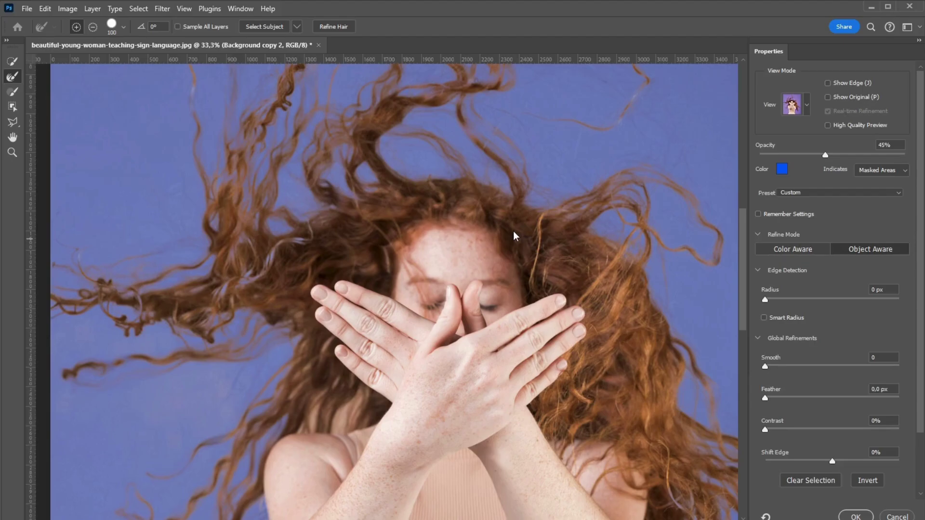
Return the refinement mode to Color Aware and pan up to the hair above the forehead.
{"action": "left_click", "coordinate": [785, 249]}
{"action": "left_click", "coordinate": [518, 231]}
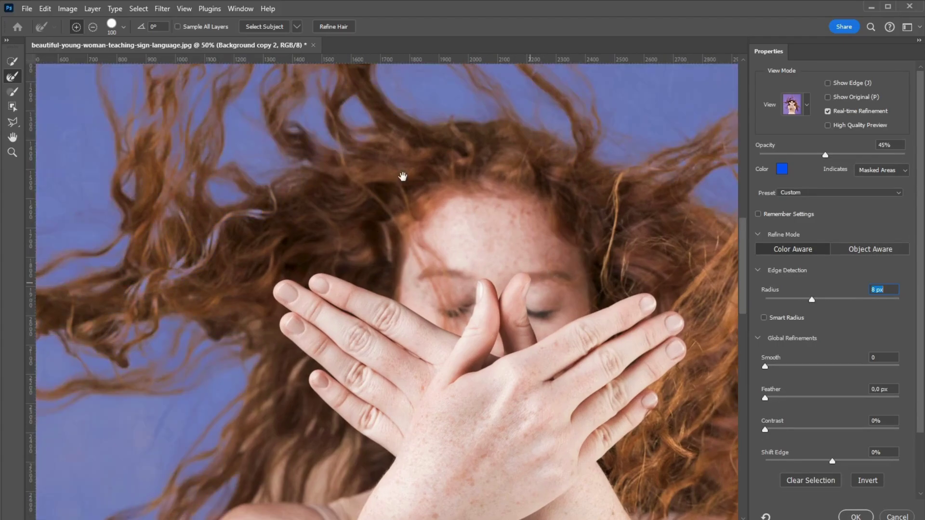
{"action": "left_click_drag", "start_coordinate": [404, 180], "coordinate": [380, 411]}
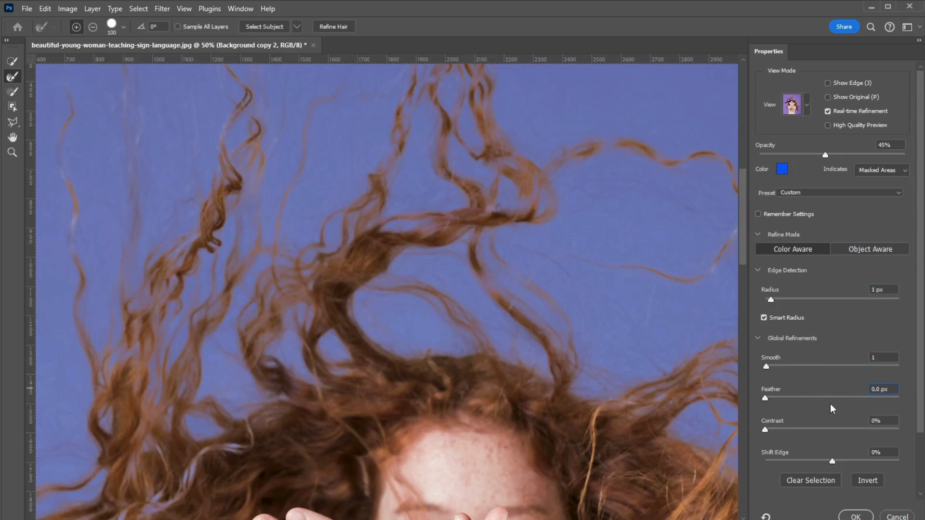
Set Contrast 2%, Shift Edge −9%, Decontaminate Colors 7%, keeping output as New Layer with Layer Mask.
{"action": "scroll", "coordinate": [829, 405], "scroll_direction": "down", "scroll_amount": 2}
{"action": "scroll", "coordinate": [822, 389], "scroll_direction": "down", "scroll_amount": 1}
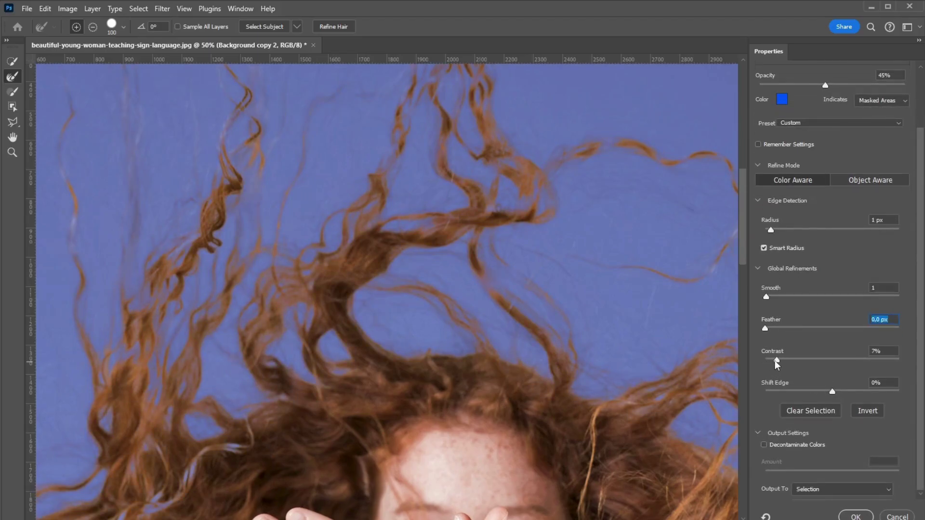
{"action": "left_click", "coordinate": [888, 352]}
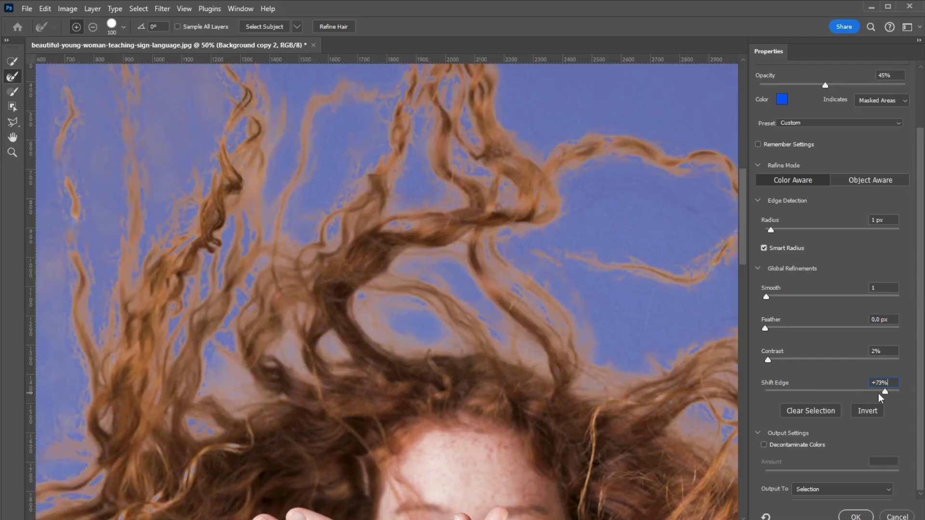
{"action": "left_click_drag", "start_coordinate": [891, 393], "coordinate": [857, 393]}
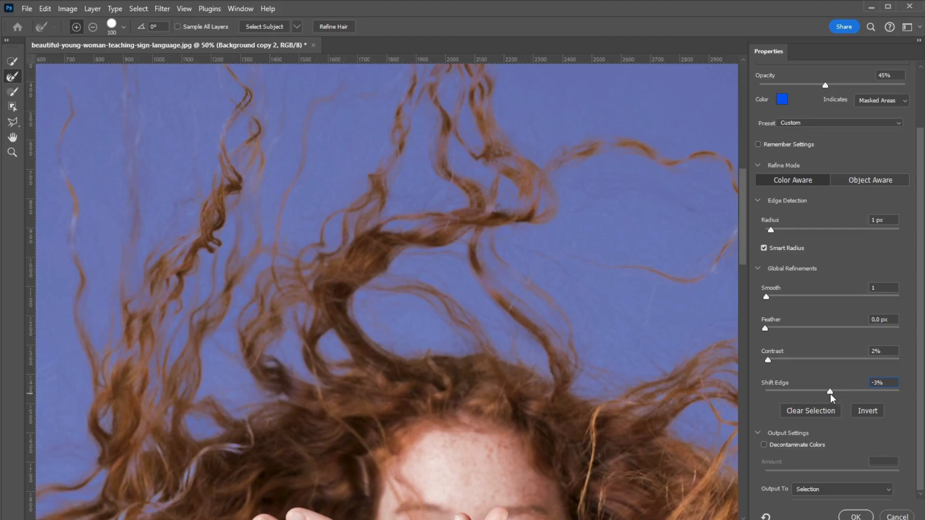
{"action": "left_click", "coordinate": [763, 445]}
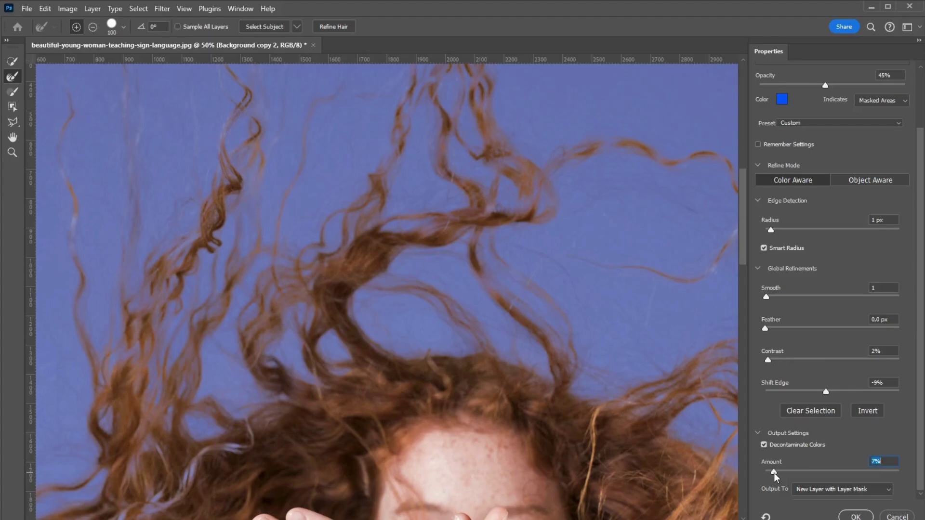
{"action": "left_click", "coordinate": [861, 489]}
{"action": "key", "text": "Escape"}
Apply the refined mask as a new layer and zoom out to the whole image.
{"action": "left_click", "coordinate": [856, 517]}
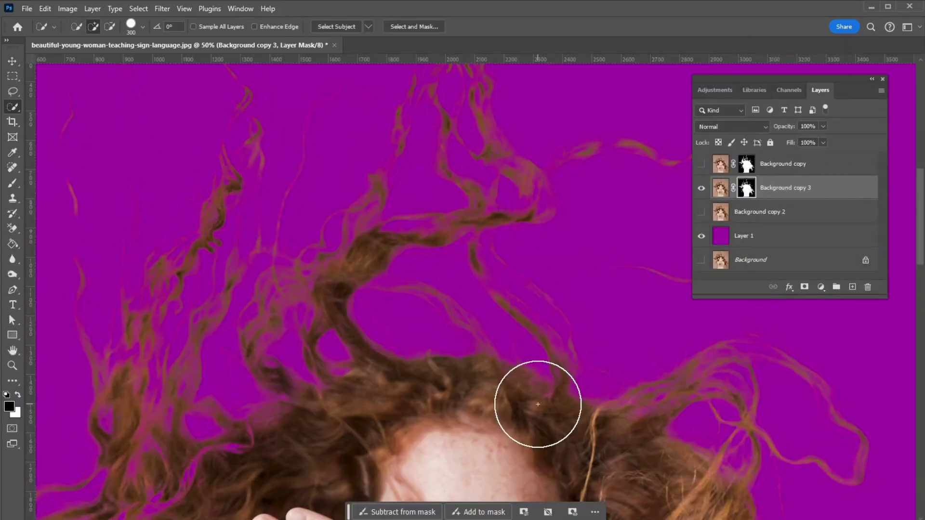
{"action": "key", "text": "v"}
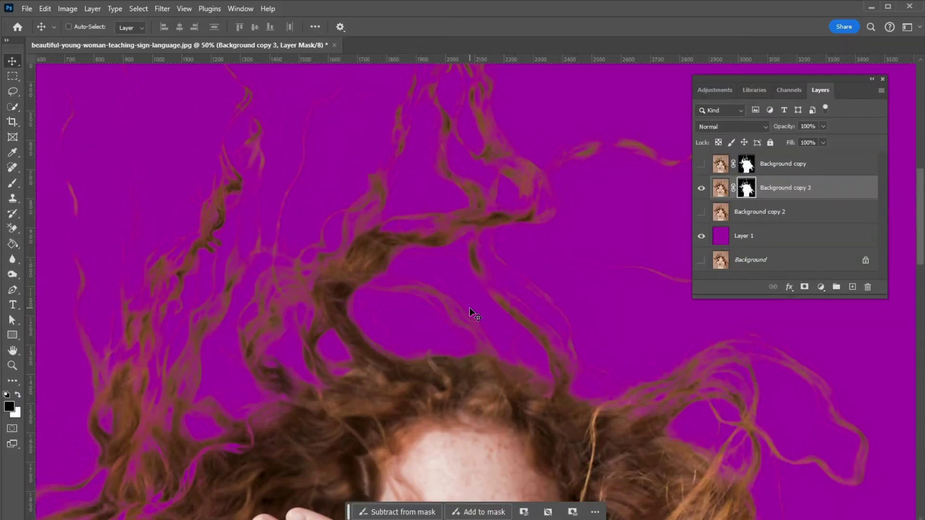
{"action": "key", "text": "ctrl+minus"}
{"action": "key", "text": "ctrl+minus"}
{"action": "key", "text": "ctrl+minus"}
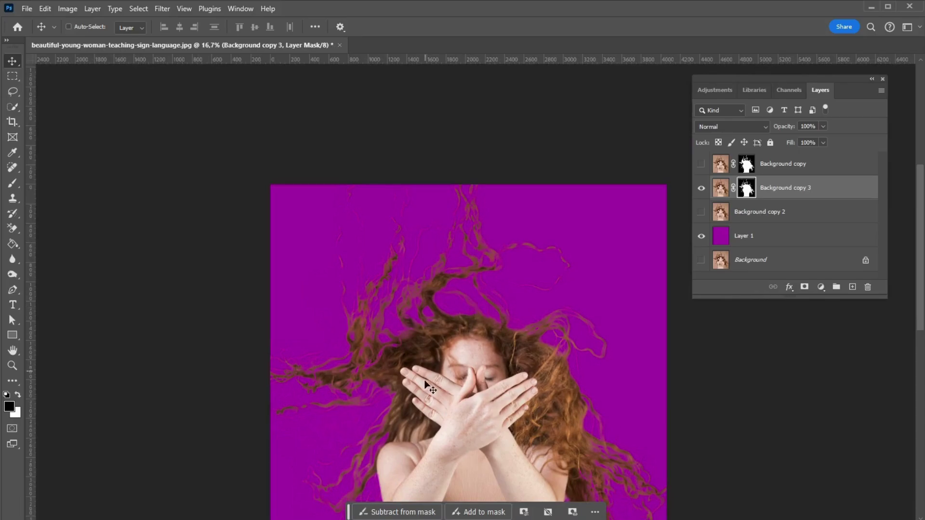
{"action": "left_click_drag", "start_coordinate": [448, 291], "coordinate": [411, 288]}
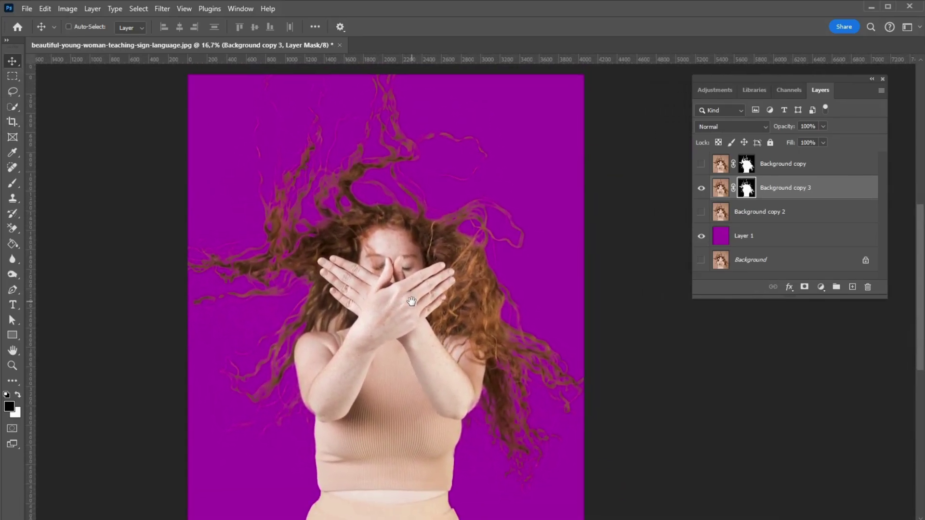
Toggle Background copy and Background copy 3 visibility to compare, leaving both shown.
{"action": "left_click", "coordinate": [807, 191]}
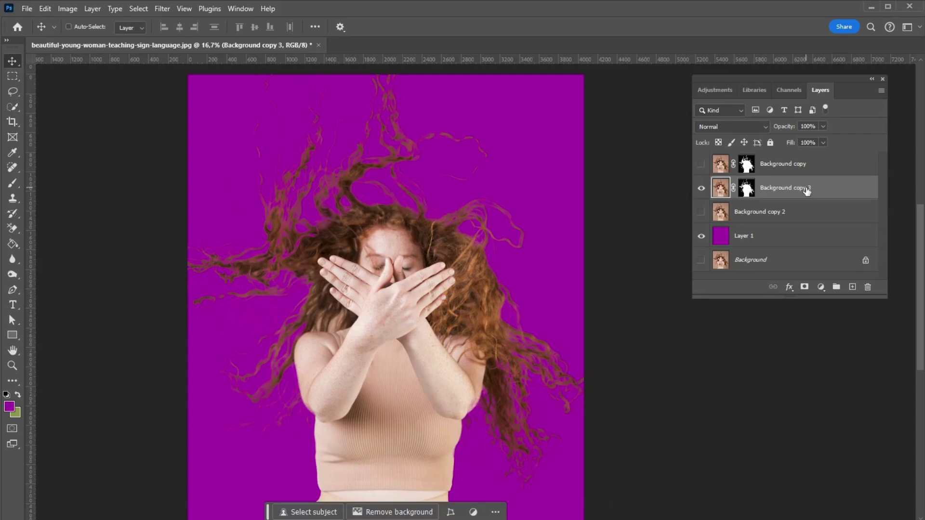
{"action": "left_click", "coordinate": [700, 189]}
{"action": "left_click", "coordinate": [701, 163]}
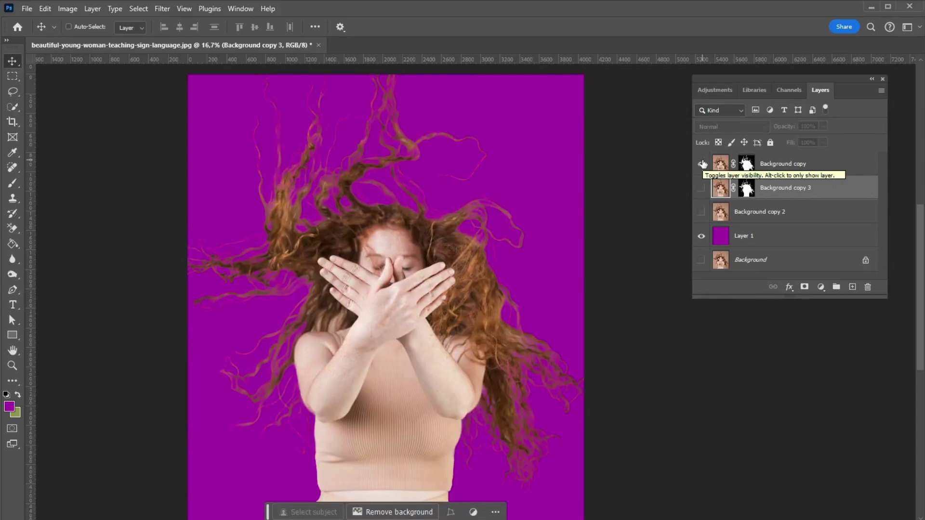
{"action": "left_click", "coordinate": [701, 164]}
{"action": "left_click", "coordinate": [701, 188]}
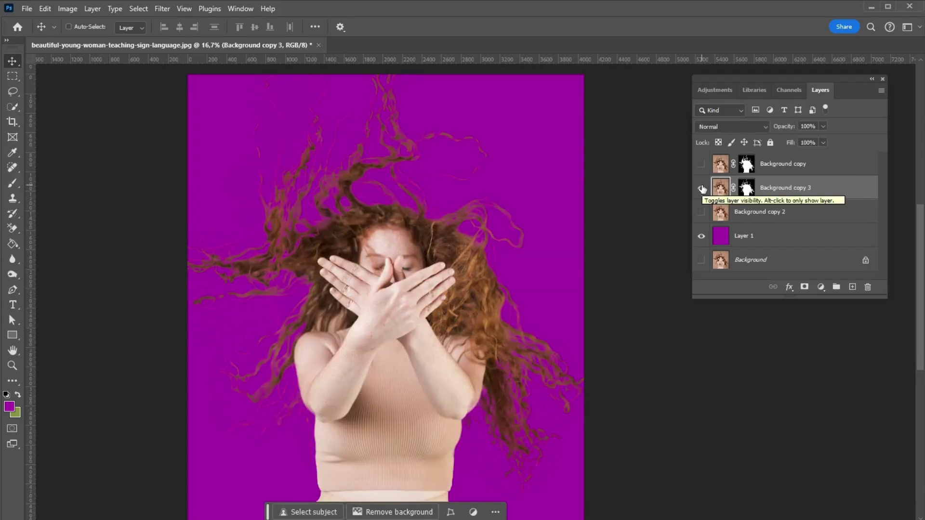
{"action": "left_click", "coordinate": [701, 189]}
{"action": "left_click", "coordinate": [701, 164]}
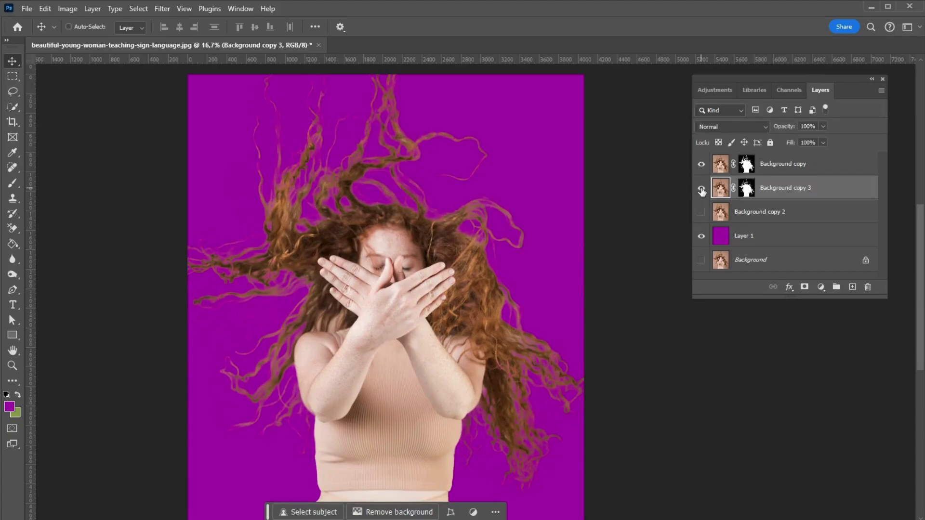
{"action": "left_click", "coordinate": [701, 189]}
Group the two Background copies into Group 1 and add an empty Layer 2 above it.
{"action": "left_click", "coordinate": [816, 171], "text": "shift"}
{"action": "left_click_drag", "start_coordinate": [805, 177], "coordinate": [836, 287]}
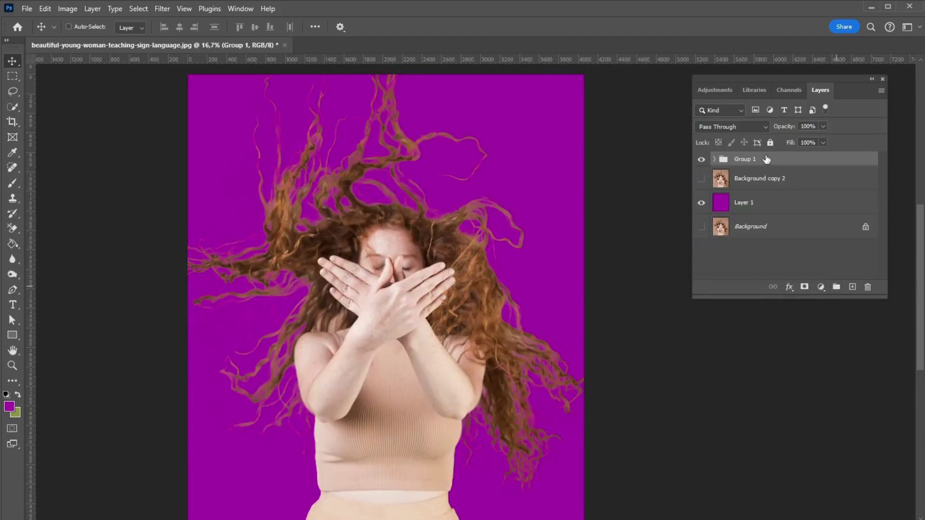
{"action": "left_click", "coordinate": [853, 286]}
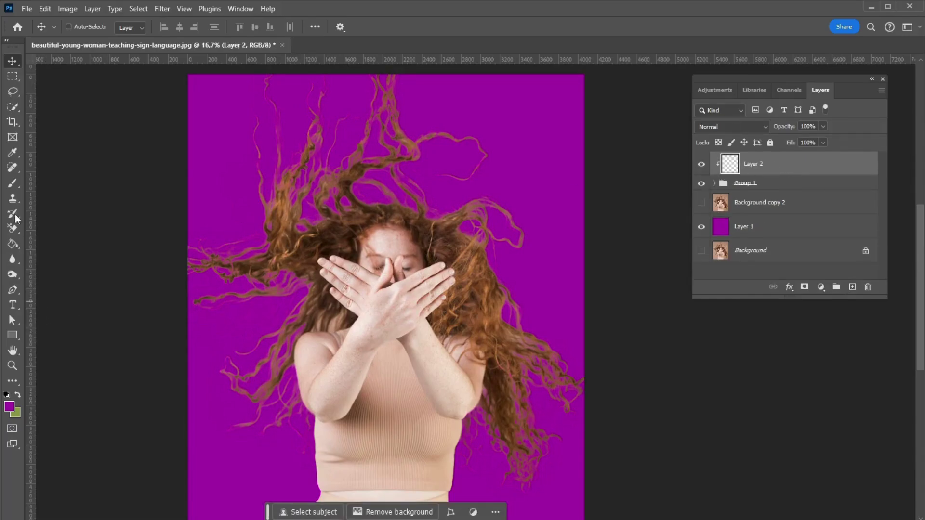
Switch to the Burn tool with its range set to Midtones.
{"action": "left_click", "coordinate": [16, 274]}
{"action": "left_click", "coordinate": [180, 28]}
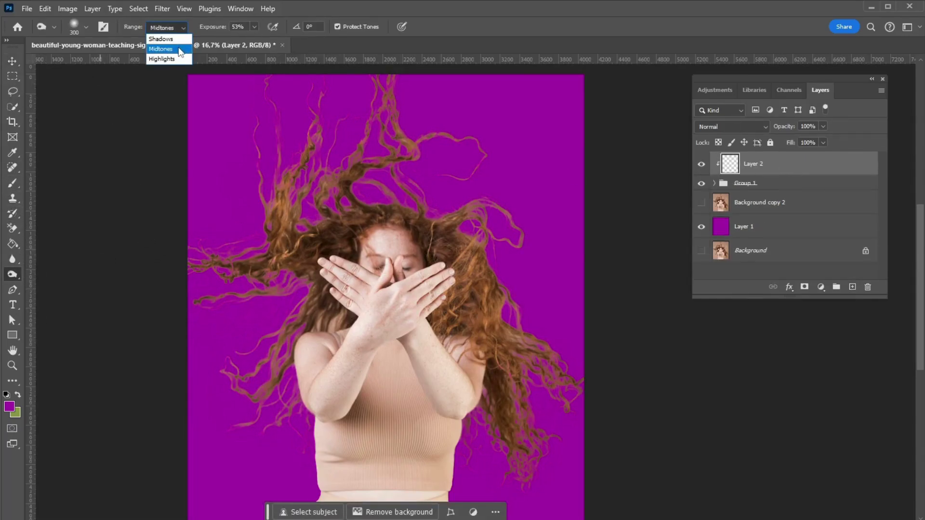
{"action": "left_click", "coordinate": [179, 49]}
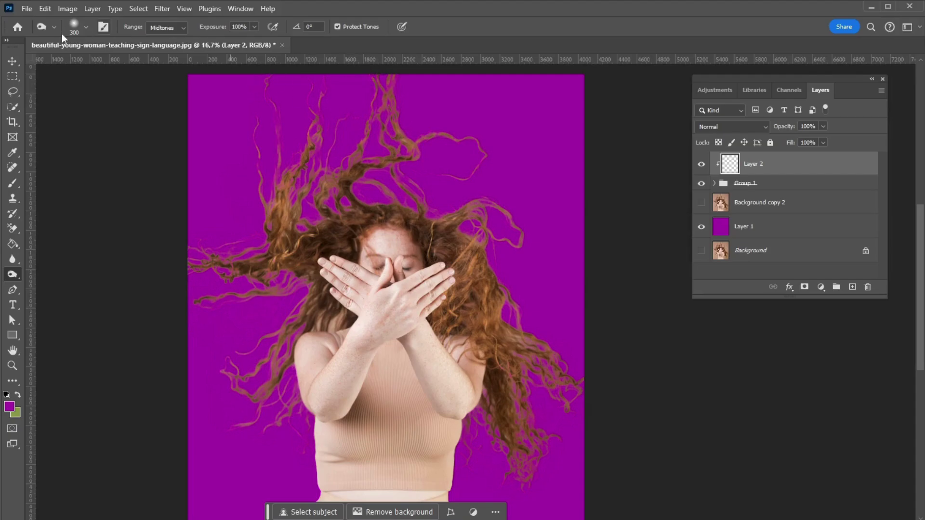
Set up a soft round Brush painting in Multiply mode.
{"action": "left_click", "coordinate": [11, 183]}
{"action": "left_click", "coordinate": [79, 24]}
{"action": "left_click", "coordinate": [74, 185]}
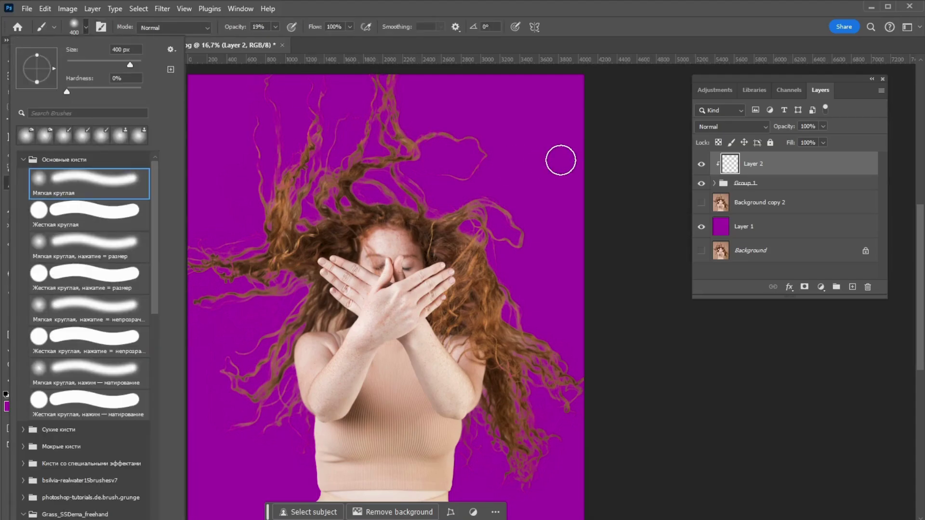
{"action": "left_click", "coordinate": [362, 159]}
{"action": "left_click", "coordinate": [173, 28]}
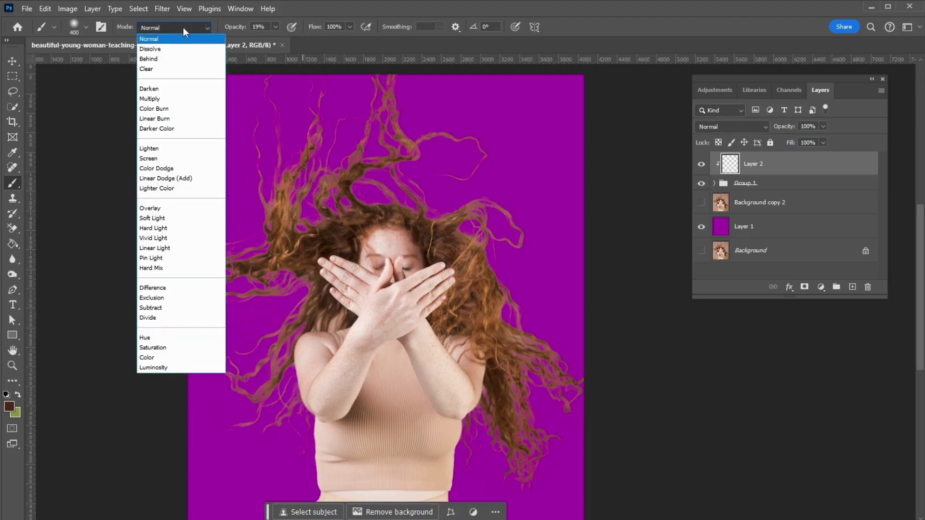
{"action": "left_click", "coordinate": [154, 102]}
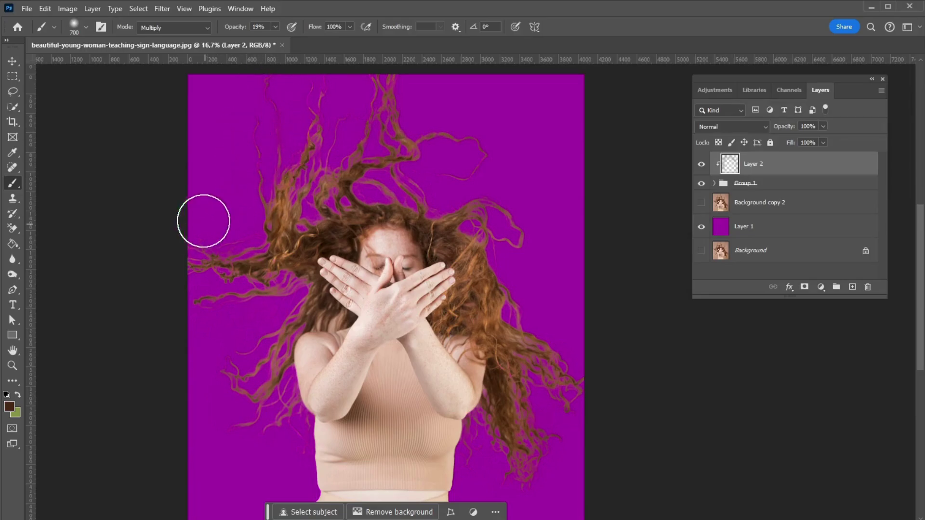
Set the current layer's blend mode to Multiply.
{"action": "key", "text": "v"}
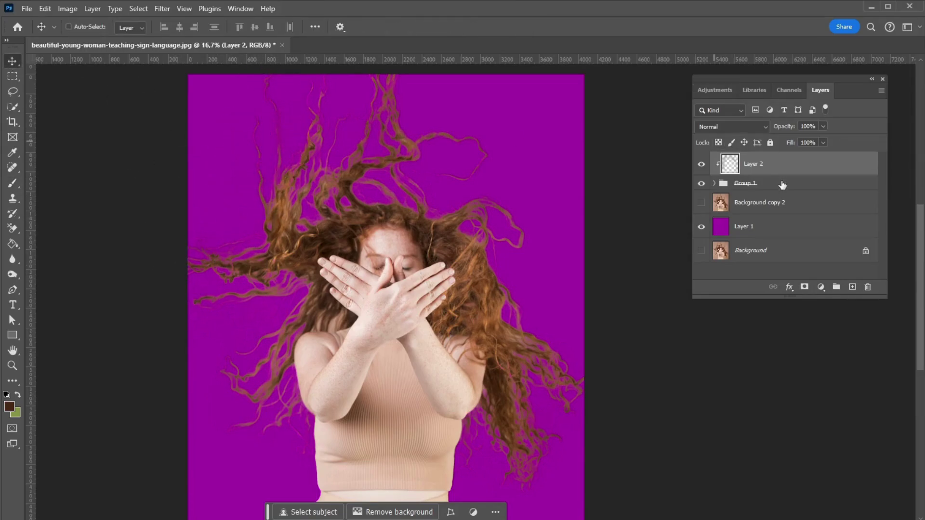
{"action": "left_click", "coordinate": [741, 128]}
{"action": "left_click", "coordinate": [719, 178]}
Duplicate Group 1 and merge the original group into a single layer.
{"action": "left_click", "coordinate": [791, 192]}
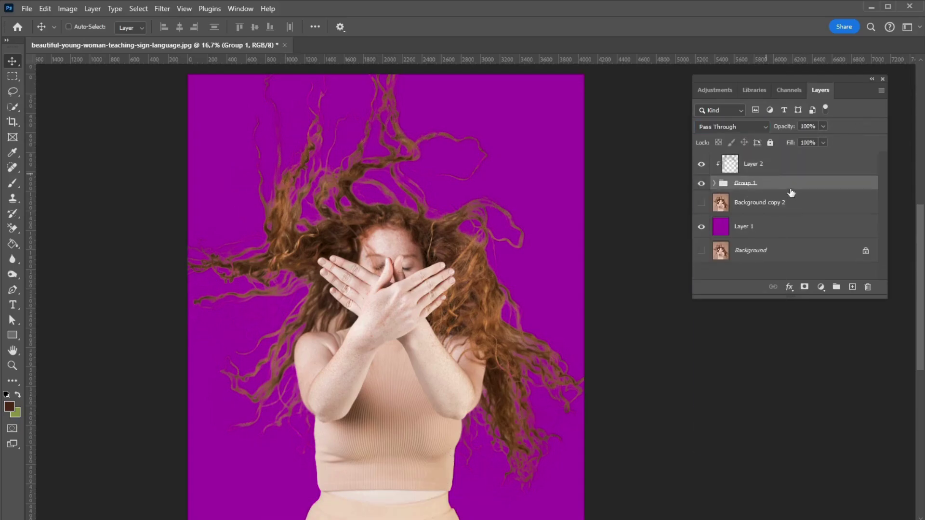
{"action": "key", "text": "ctrl+j"}
{"action": "right_click", "coordinate": [778, 202]}
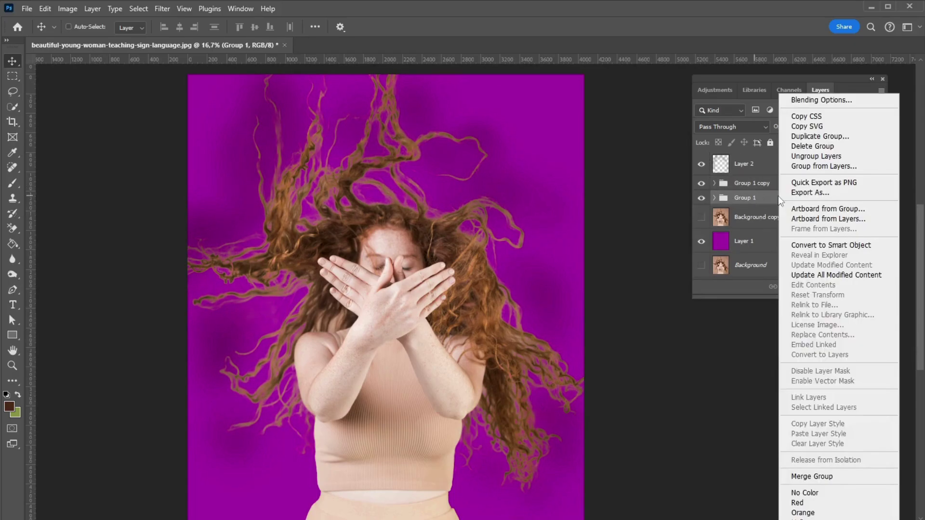
{"action": "left_click", "coordinate": [799, 477]}
Set the merged Group 1 layer's blend mode to Multiply.
{"action": "left_click", "coordinate": [730, 128]}
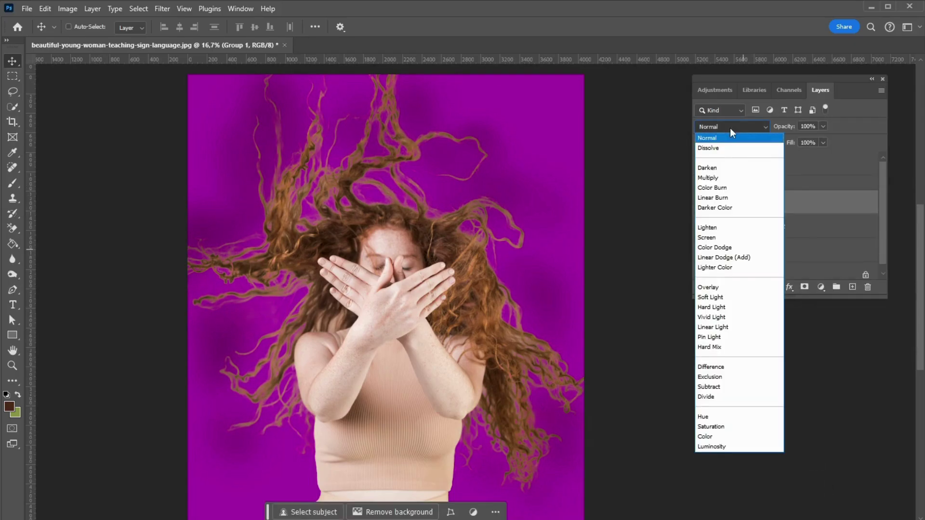
{"action": "left_click", "coordinate": [728, 178]}
{"action": "left_click", "coordinate": [775, 183]}
{"action": "left_click", "coordinate": [776, 173], "text": "alt"}
{"action": "left_click", "coordinate": [761, 204]}
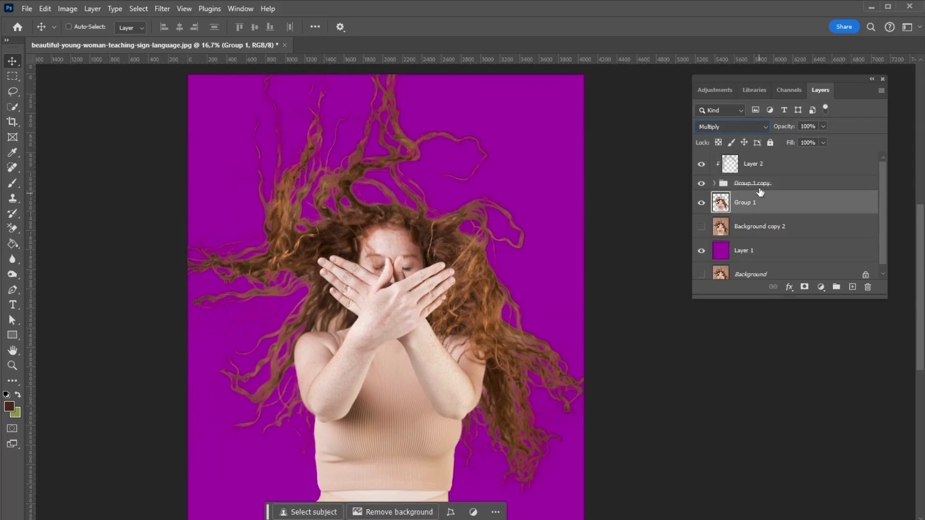
{"action": "left_click", "coordinate": [735, 127]}
{"action": "left_click", "coordinate": [760, 178]}
Add a white mask to Group 1 copy and paint over the upper, left and lower-right strands.
{"action": "left_click", "coordinate": [804, 287]}
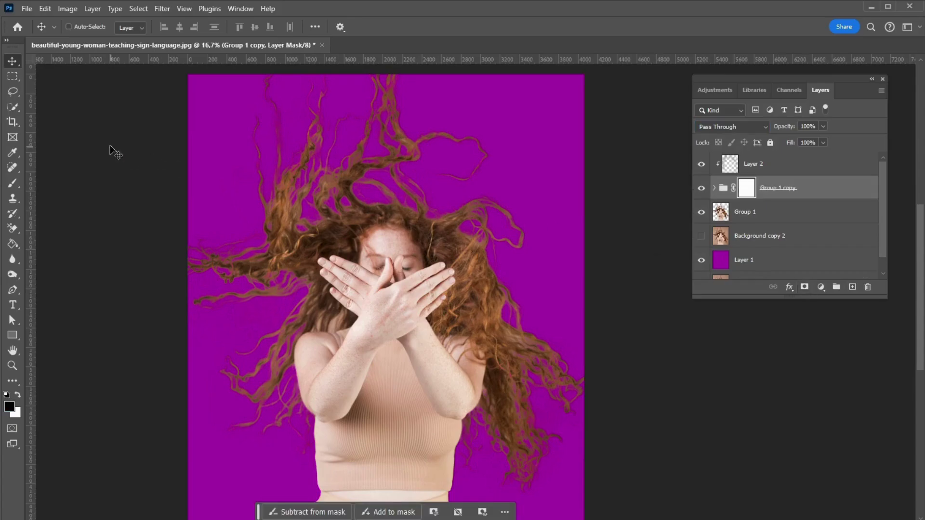
{"action": "left_click", "coordinate": [12, 185]}
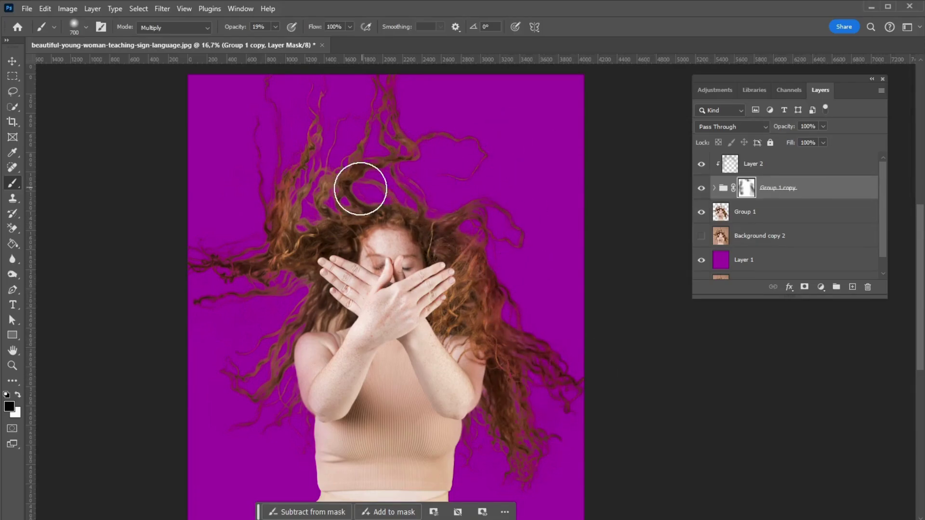
{"action": "mouse_move", "coordinate": [399, 155]}
{"action": "left_mouse_down"}
{"action": "mouse_move", "coordinate": [362, 130]}
{"action": "mouse_move", "coordinate": [282, 241]}
{"action": "mouse_move", "coordinate": [289, 291]}
{"action": "mouse_move", "coordinate": [282, 247]}
{"action": "mouse_move", "coordinate": [316, 117]}
{"action": "mouse_move", "coordinate": [318, 140]}
{"action": "mouse_move", "coordinate": [392, 97]}
{"action": "mouse_move", "coordinate": [454, 200]}
{"action": "mouse_move", "coordinate": [467, 138]}
{"action": "mouse_move", "coordinate": [543, 199]}
{"action": "mouse_move", "coordinate": [472, 212]}
{"action": "mouse_move", "coordinate": [514, 302]}
{"action": "mouse_move", "coordinate": [527, 384]}
{"action": "mouse_move", "coordinate": [504, 415]}
{"action": "left_mouse_up"}
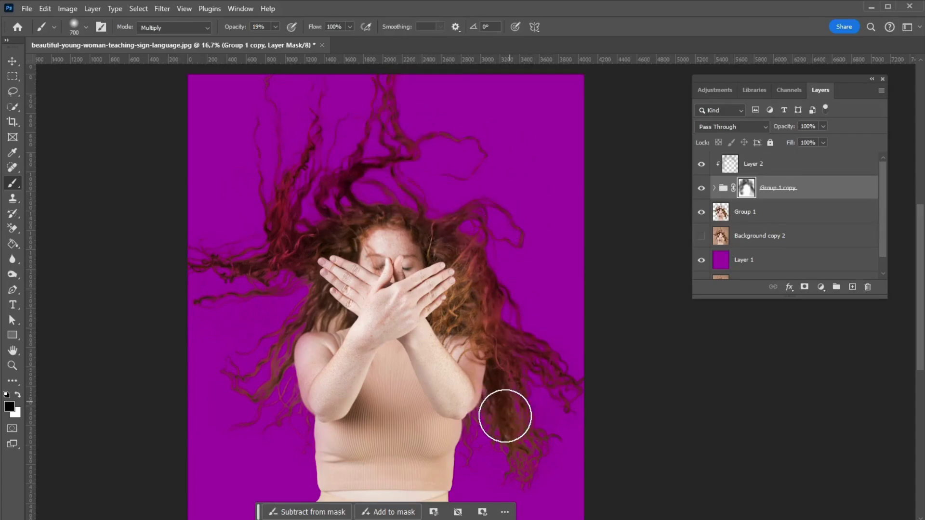
{"action": "left_click_drag", "start_coordinate": [491, 457], "coordinate": [558, 445]}
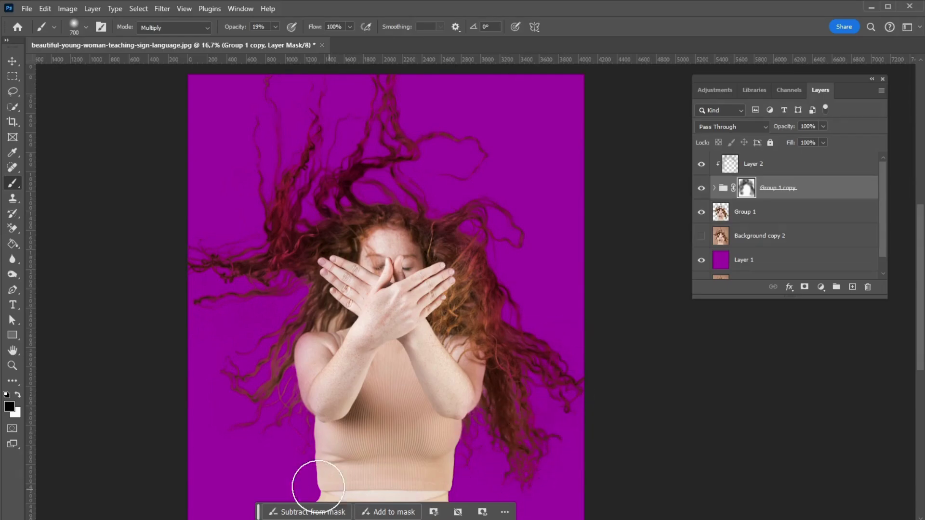
{"action": "left_click_drag", "start_coordinate": [318, 486], "coordinate": [252, 301]}
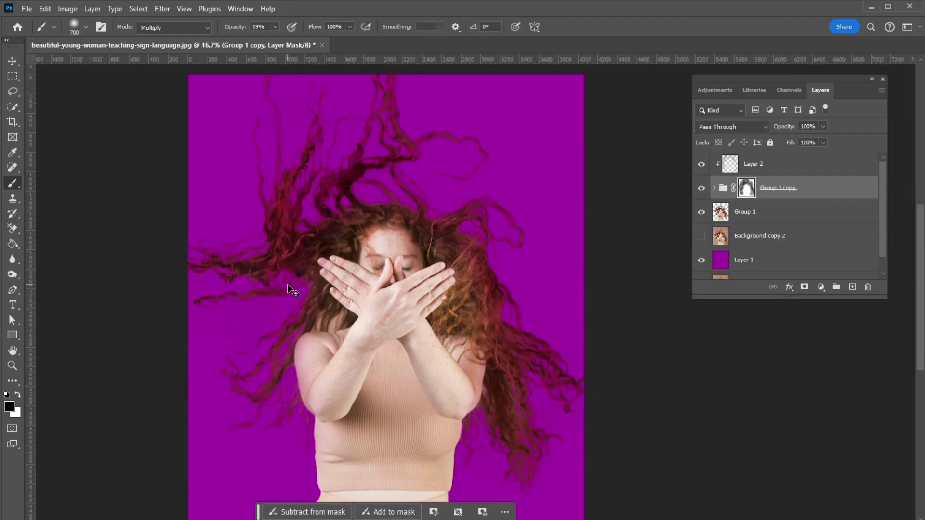
Zoom in and, with a smaller brush, mask-paint the hair beside the neck.
{"action": "key", "text": "ctrl+plus"}
{"action": "key", "text": "ctrl+plus"}
{"action": "key", "text": "bracketleft"}
{"action": "key", "text": "bracketleft"}
{"action": "key", "text": "bracketleft"}
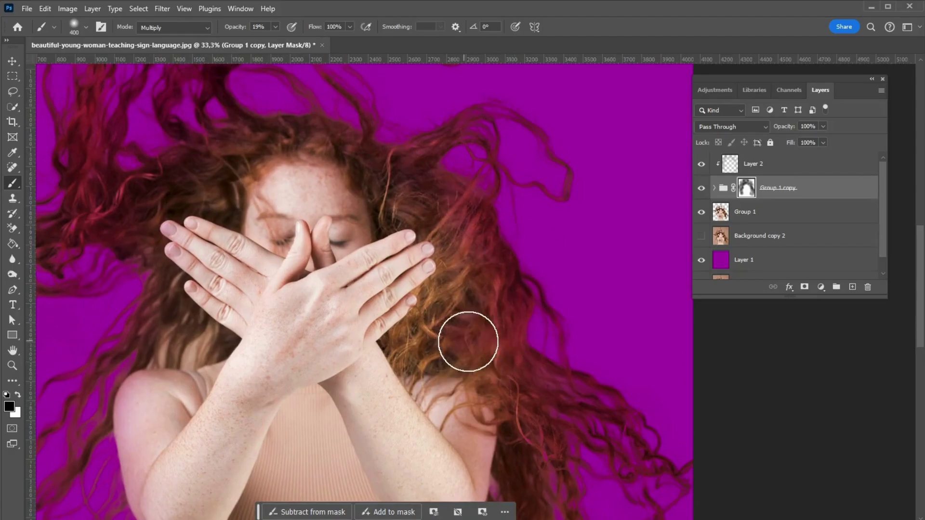
{"action": "left_click_drag", "start_coordinate": [467, 342], "coordinate": [593, 300]}
{"action": "mouse_move", "coordinate": [324, 302]}
{"action": "left_mouse_down"}
{"action": "mouse_move", "coordinate": [335, 296]}
{"action": "mouse_move", "coordinate": [324, 310]}
{"action": "mouse_move", "coordinate": [299, 306]}
{"action": "left_mouse_up"}
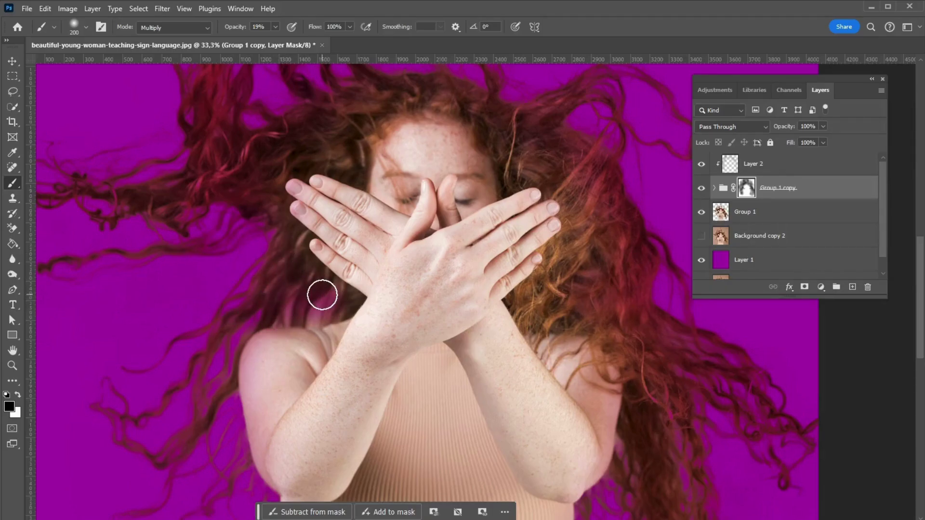
{"action": "left_click", "coordinate": [73, 28]}
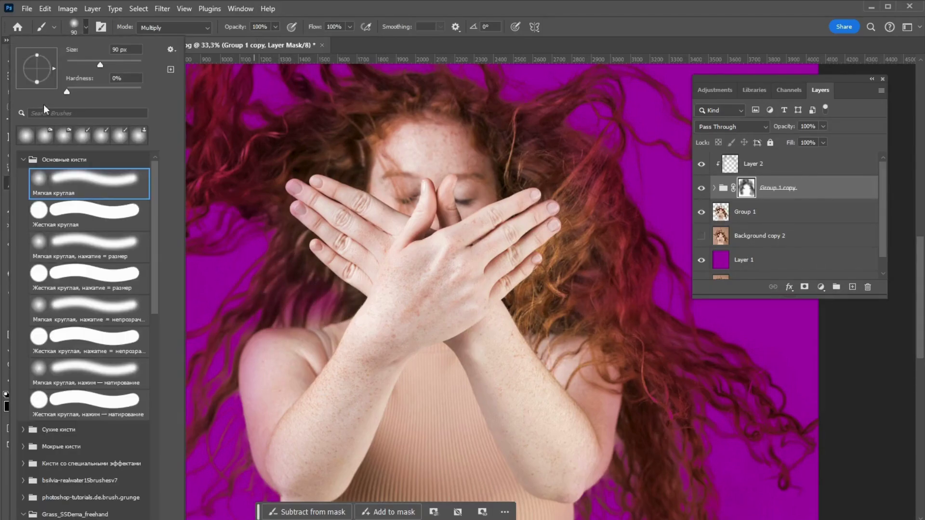
{"action": "key", "text": "Return"}
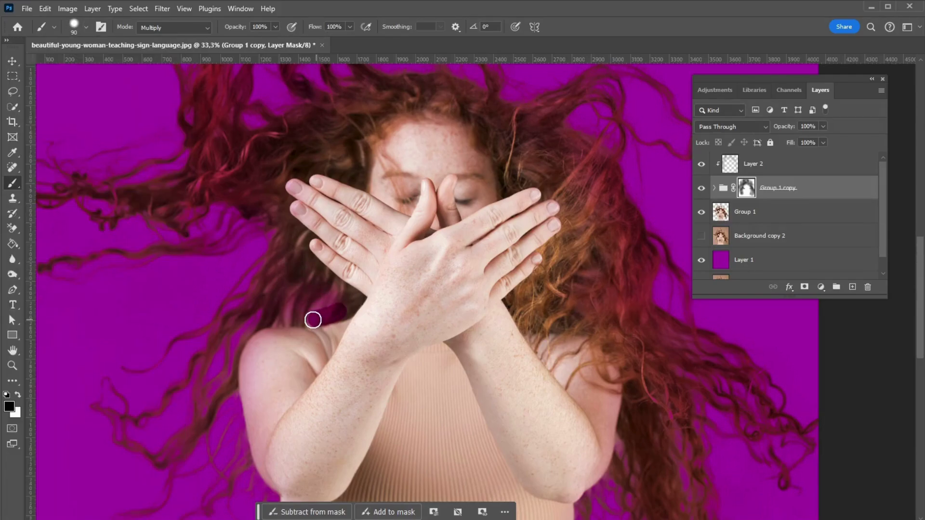
{"action": "scroll", "coordinate": [331, 291], "scroll_direction": "up", "scroll_amount": 2}
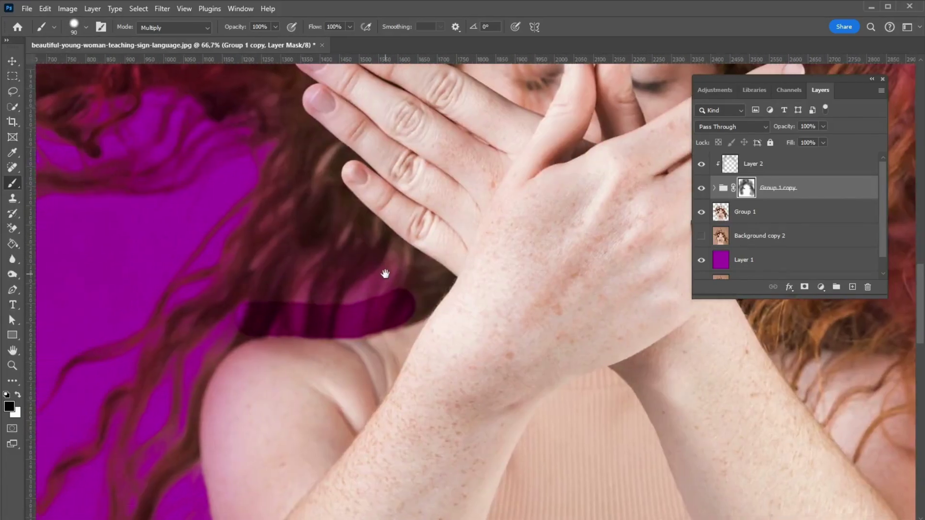
{"action": "mouse_move", "coordinate": [401, 308]}
{"action": "left_mouse_down"}
{"action": "mouse_move", "coordinate": [409, 268]}
{"action": "mouse_move", "coordinate": [320, 230]}
{"action": "mouse_move", "coordinate": [252, 285]}
{"action": "mouse_move", "coordinate": [290, 215]}
{"action": "mouse_move", "coordinate": [220, 223]}
{"action": "mouse_move", "coordinate": [193, 301]}
{"action": "mouse_move", "coordinate": [255, 313]}
{"action": "mouse_move", "coordinate": [194, 372]}
{"action": "mouse_move", "coordinate": [200, 295]}
{"action": "left_mouse_up"}
Switch the brush to Normal mode and darken hair by the hand, fingers and lower left.
{"action": "left_click", "coordinate": [168, 30]}
{"action": "left_click", "coordinate": [164, 27]}
{"action": "left_click", "coordinate": [86, 27]}
{"action": "key", "text": "Return"}
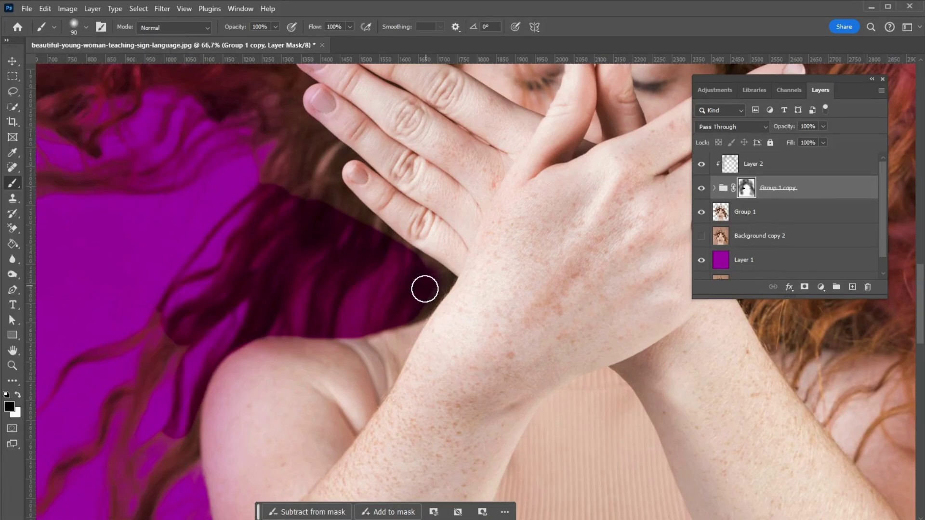
{"action": "mouse_move", "coordinate": [430, 275]}
{"action": "left_mouse_down"}
{"action": "mouse_move", "coordinate": [341, 225]}
{"action": "mouse_move", "coordinate": [350, 226]}
{"action": "left_mouse_up"}
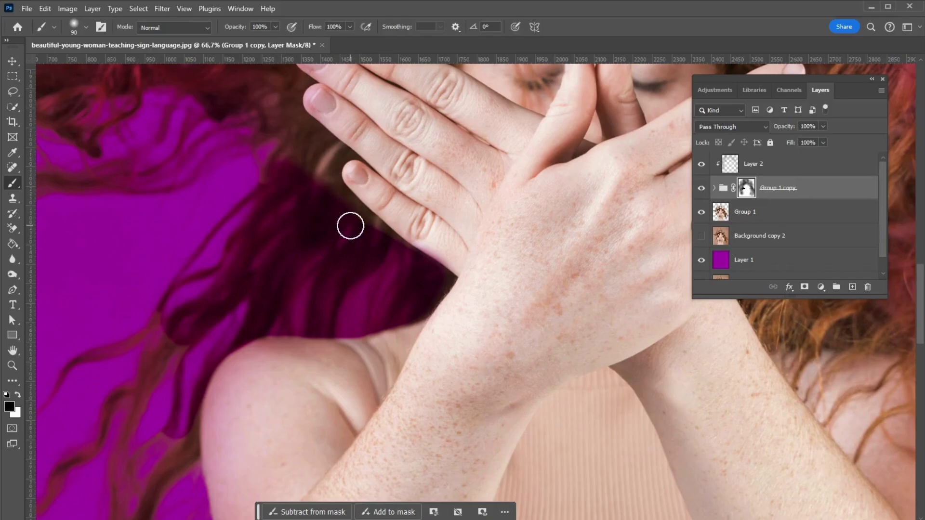
{"action": "mouse_move", "coordinate": [301, 171]}
{"action": "left_mouse_down"}
{"action": "mouse_move", "coordinate": [305, 194]}
{"action": "mouse_move", "coordinate": [356, 207]}
{"action": "left_mouse_up"}
{"action": "left_click_drag", "start_coordinate": [176, 314], "coordinate": [165, 373]}
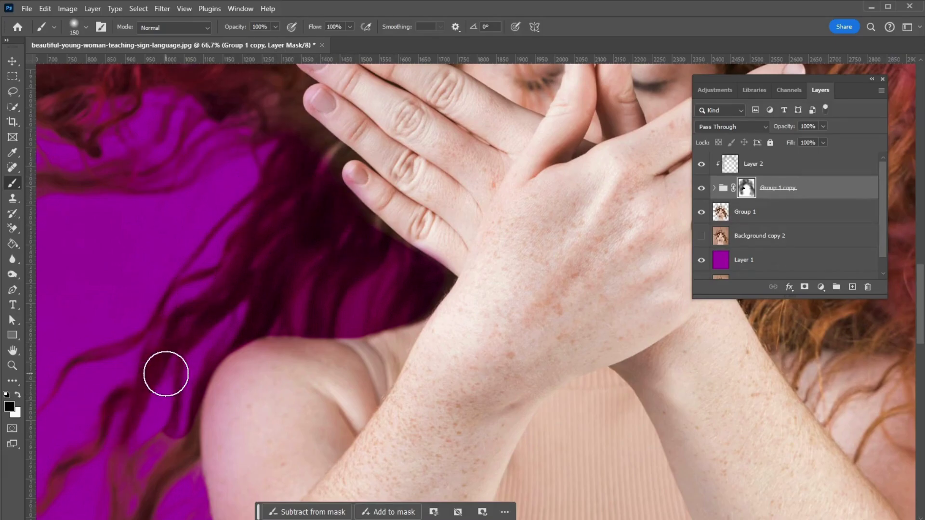
{"action": "scroll", "coordinate": [169, 352], "scroll_direction": "down", "scroll_amount": 3}
{"action": "mouse_move", "coordinate": [172, 334]}
{"action": "left_mouse_down"}
{"action": "mouse_move", "coordinate": [128, 427]}
{"action": "mouse_move", "coordinate": [134, 392]}
{"action": "left_mouse_up"}
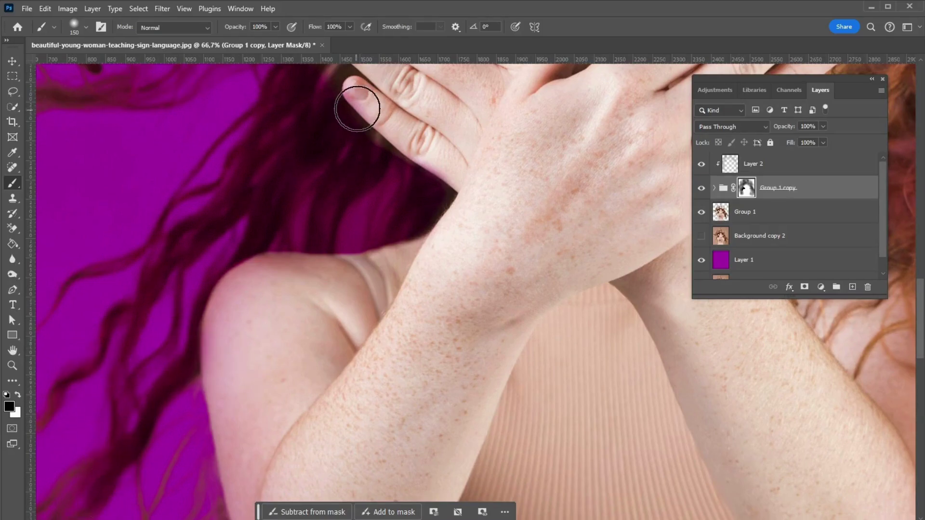
With a larger brush, darken the hair strands on the left side on the mask.
{"action": "left_click_drag", "start_coordinate": [196, 330], "coordinate": [371, 258]}
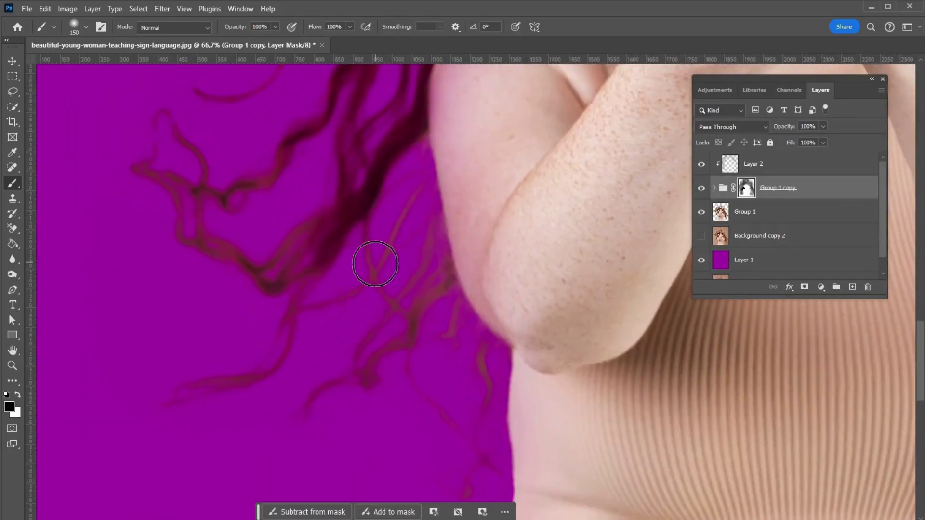
{"action": "key", "text": "bracketright"}
{"action": "key", "text": "bracketright"}
{"action": "mouse_move", "coordinate": [272, 307]}
{"action": "left_mouse_down"}
{"action": "mouse_move", "coordinate": [283, 202]}
{"action": "mouse_move", "coordinate": [103, 208]}
{"action": "mouse_move", "coordinate": [213, 342]}
{"action": "mouse_move", "coordinate": [375, 389]}
{"action": "mouse_move", "coordinate": [430, 305]}
{"action": "mouse_move", "coordinate": [467, 419]}
{"action": "left_mouse_up"}
{"action": "scroll", "coordinate": [324, 384], "scroll_direction": "down", "scroll_amount": 5}
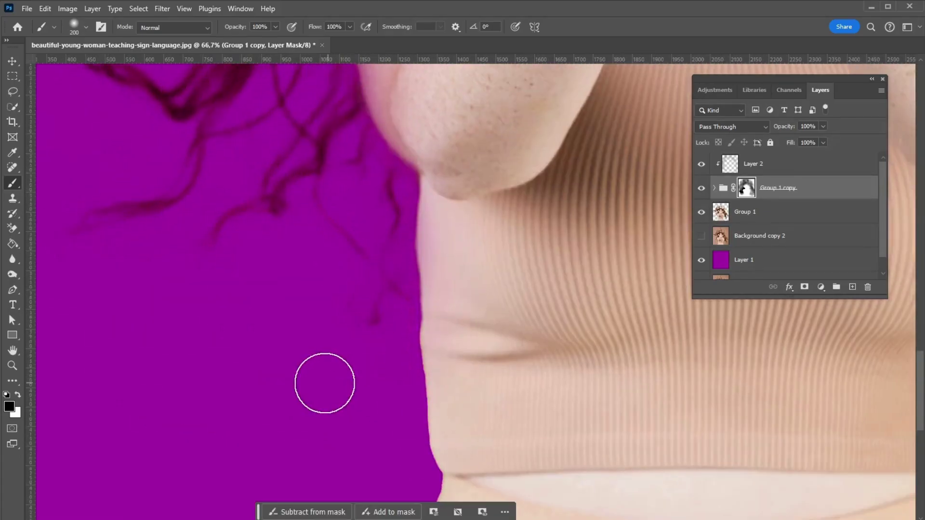
{"action": "scroll", "coordinate": [327, 289], "scroll_direction": "up", "scroll_amount": 10}
{"action": "left_click_drag", "start_coordinate": [327, 289], "coordinate": [404, 375]}
{"action": "mouse_move", "coordinate": [299, 324]}
{"action": "left_mouse_down"}
{"action": "mouse_move", "coordinate": [299, 340]}
{"action": "mouse_move", "coordinate": [154, 264]}
{"action": "mouse_move", "coordinate": [265, 237]}
{"action": "left_mouse_up"}
Zoom out and survey the curls from above her head down beside her torso.
{"action": "key", "text": "ctrl+minus"}
{"action": "key", "text": "ctrl+minus"}
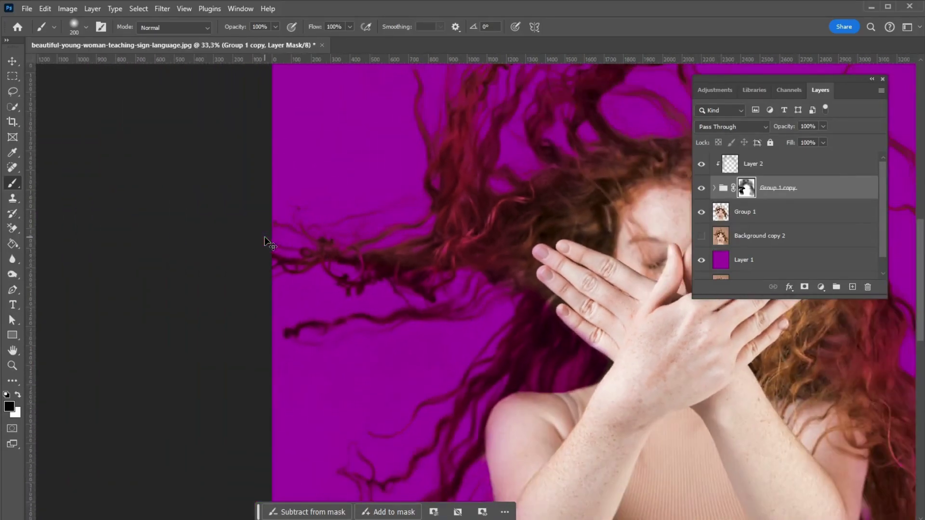
{"action": "key", "text": "bracketright"}
{"action": "key", "text": "bracketright"}
{"action": "key", "text": "bracketright"}
{"action": "left_click_drag", "start_coordinate": [238, 199], "coordinate": [140, 332]}
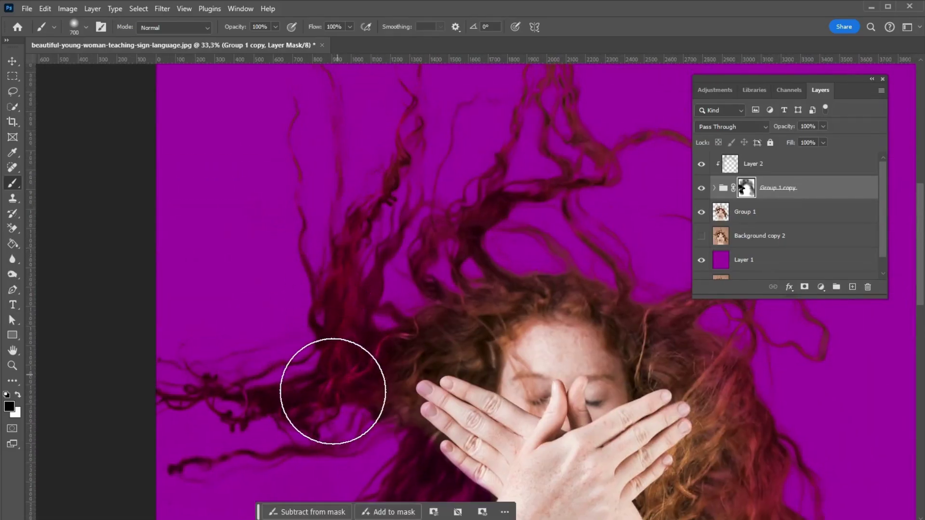
{"action": "left_click_drag", "start_coordinate": [358, 208], "coordinate": [277, 272]}
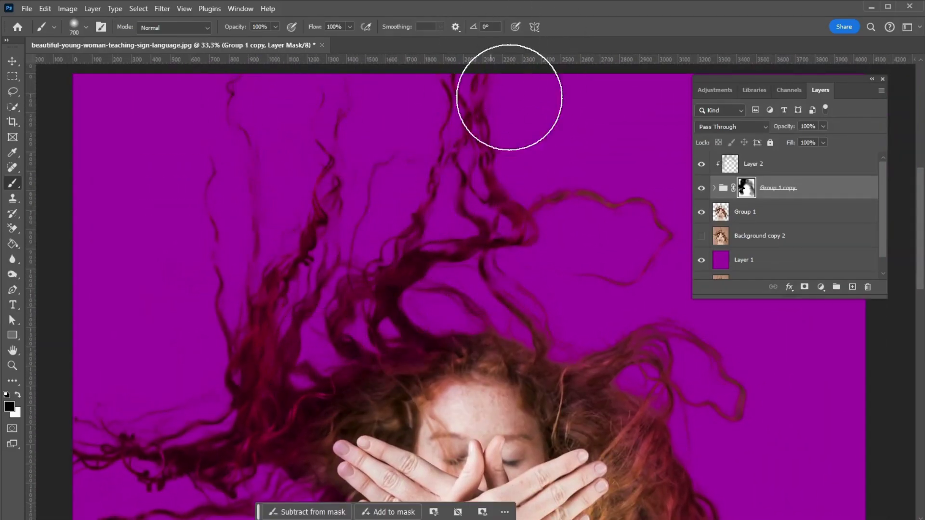
{"action": "left_click_drag", "start_coordinate": [494, 290], "coordinate": [337, 216]}
{"action": "left_click_drag", "start_coordinate": [490, 207], "coordinate": [481, 134]}
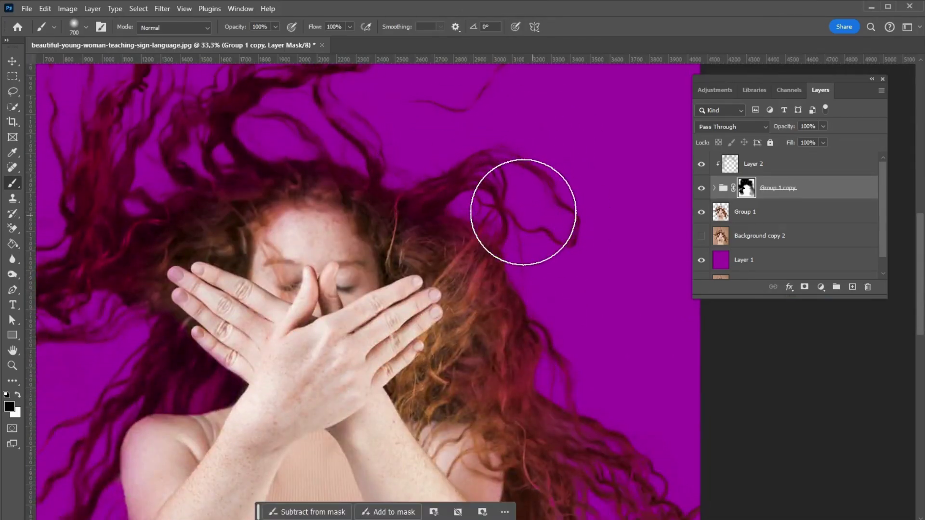
{"action": "left_click_drag", "start_coordinate": [540, 323], "coordinate": [535, 188]}
{"action": "left_click_drag", "start_coordinate": [557, 440], "coordinate": [535, 308]}
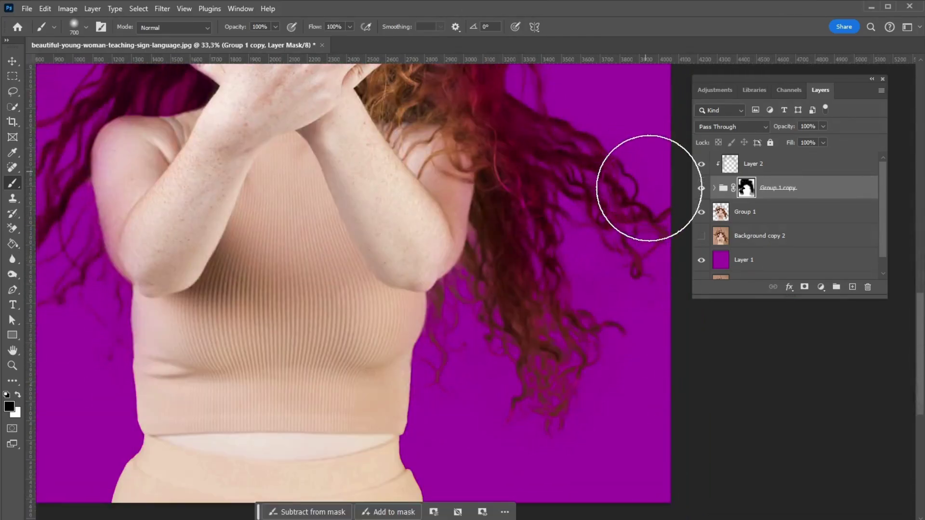
{"action": "scroll", "coordinate": [477, 289], "scroll_direction": "up", "scroll_amount": 2}
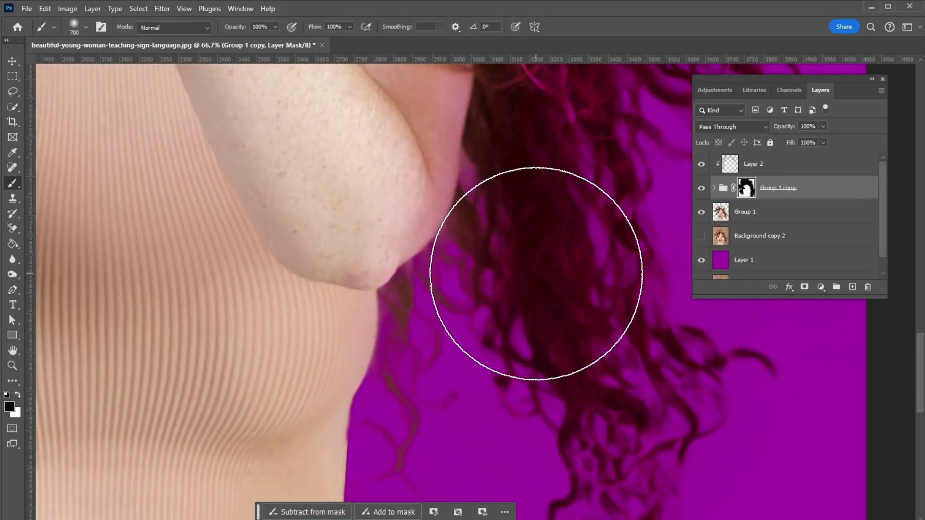
{"action": "key", "text": "bracketleft"}
{"action": "key", "text": "bracketleft"}
{"action": "key", "text": "bracketleft"}
{"action": "key", "text": "bracketleft"}
{"action": "key", "text": "bracketleft"}
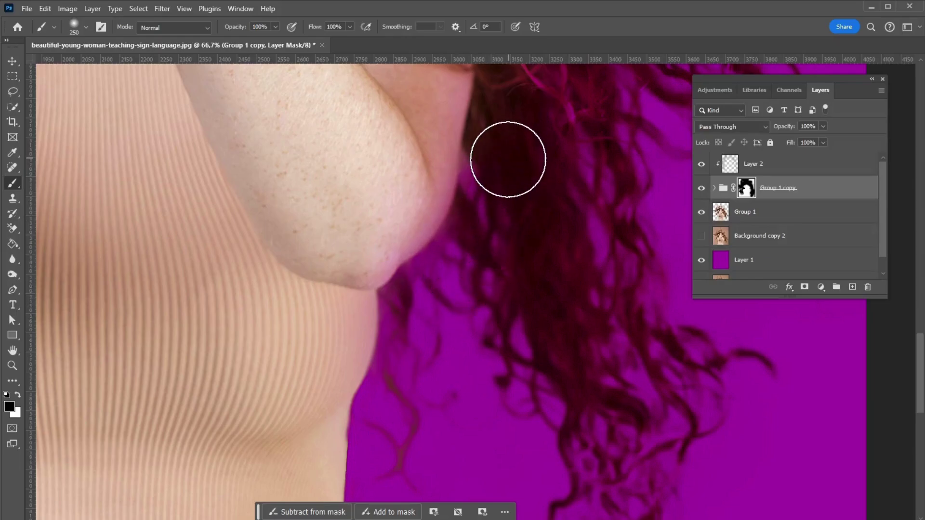
{"action": "left_click_drag", "start_coordinate": [485, 458], "coordinate": [542, 338]}
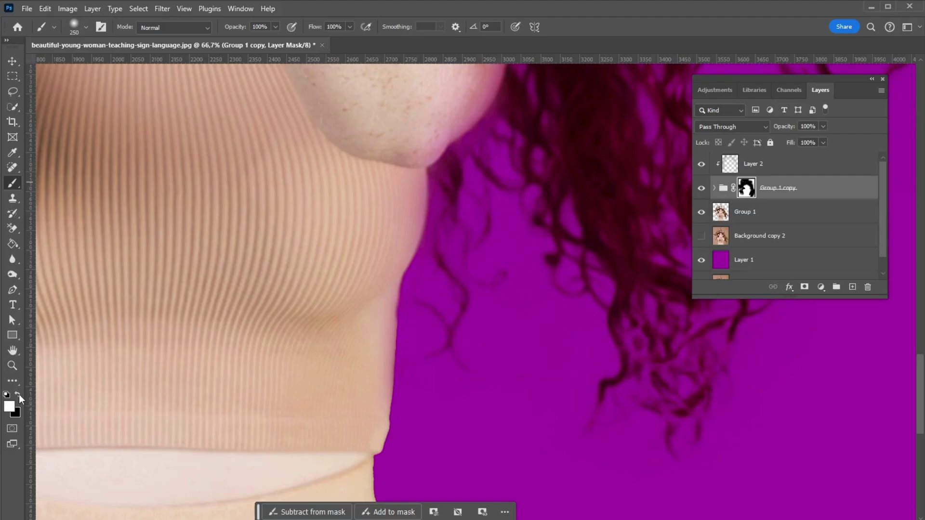
Switch to a hard round brush and paint the neck, top edge and underarm back into the mask.
{"action": "left_click", "coordinate": [84, 27]}
{"action": "key", "text": "Return"}
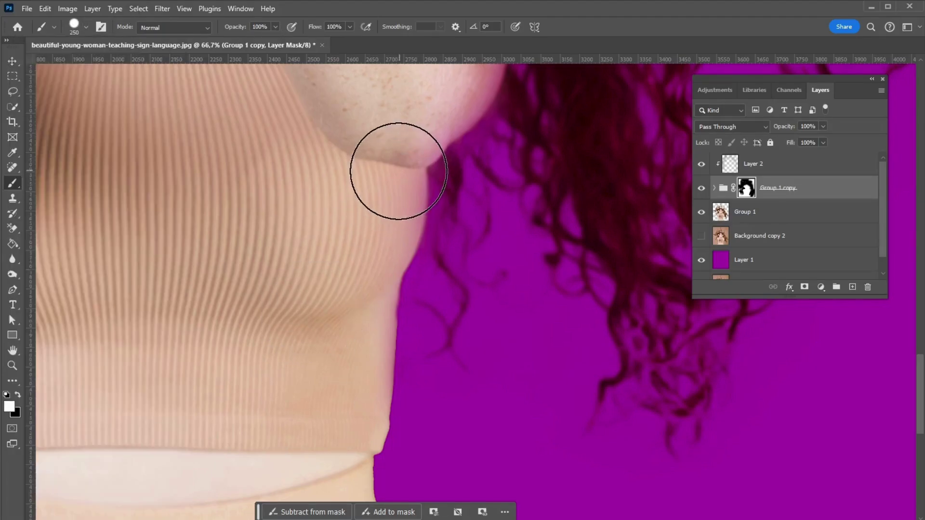
{"action": "left_click_drag", "start_coordinate": [378, 203], "coordinate": [340, 309]}
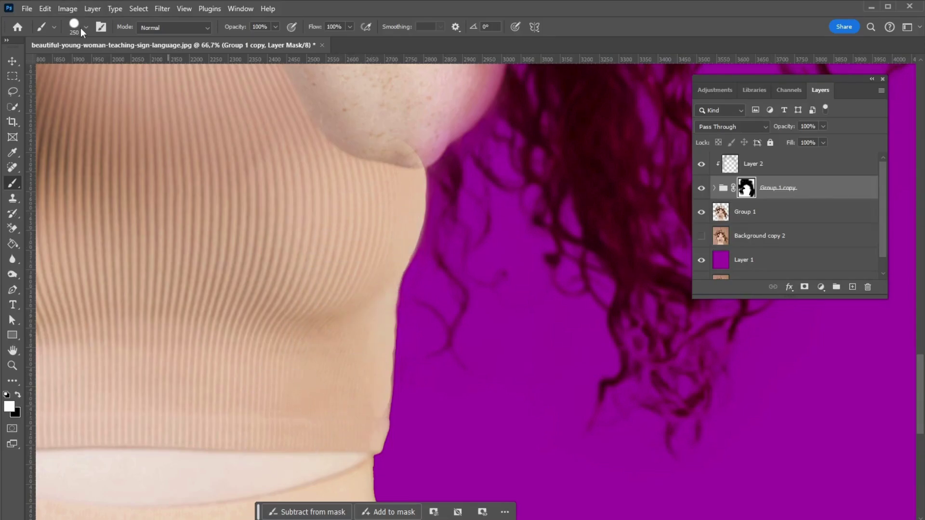
{"action": "left_click", "coordinate": [84, 27]}
{"action": "left_click", "coordinate": [66, 211]}
{"action": "key", "text": "Return"}
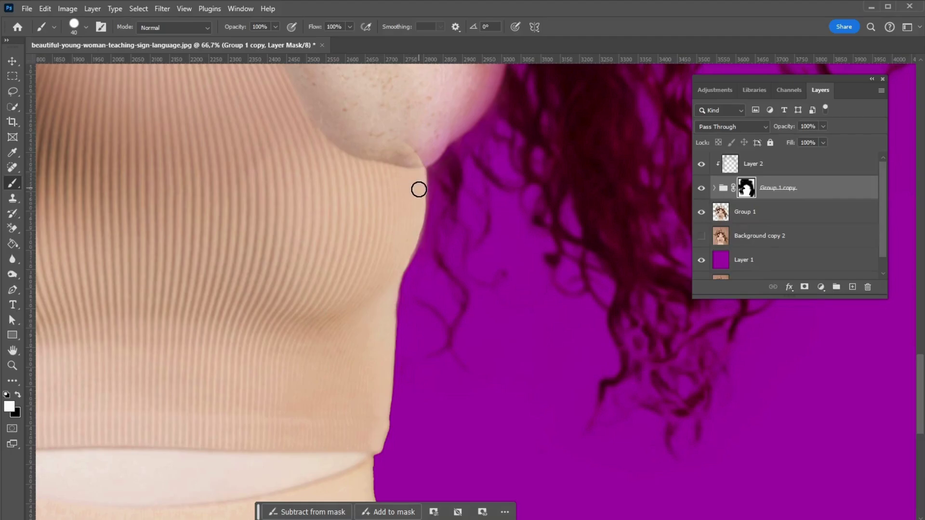
{"action": "scroll", "coordinate": [402, 289], "scroll_direction": "up", "scroll_amount": 5}
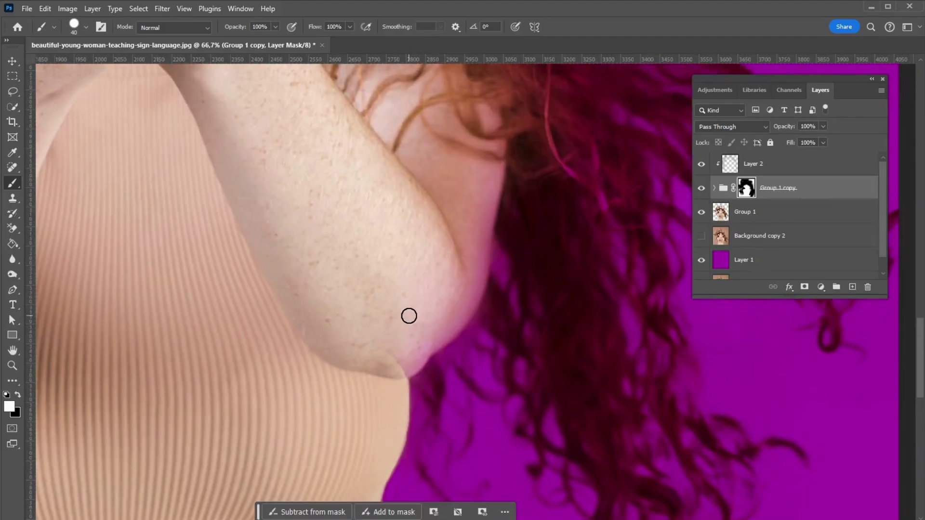
{"action": "key", "text": "bracketright"}
{"action": "key", "text": "bracketright"}
{"action": "key", "text": "bracketright"}
{"action": "mouse_move", "coordinate": [440, 244]}
{"action": "left_mouse_down"}
{"action": "mouse_move", "coordinate": [460, 265]}
{"action": "mouse_move", "coordinate": [406, 351]}
{"action": "mouse_move", "coordinate": [391, 359]}
{"action": "mouse_move", "coordinate": [382, 321]}
{"action": "left_mouse_up"}
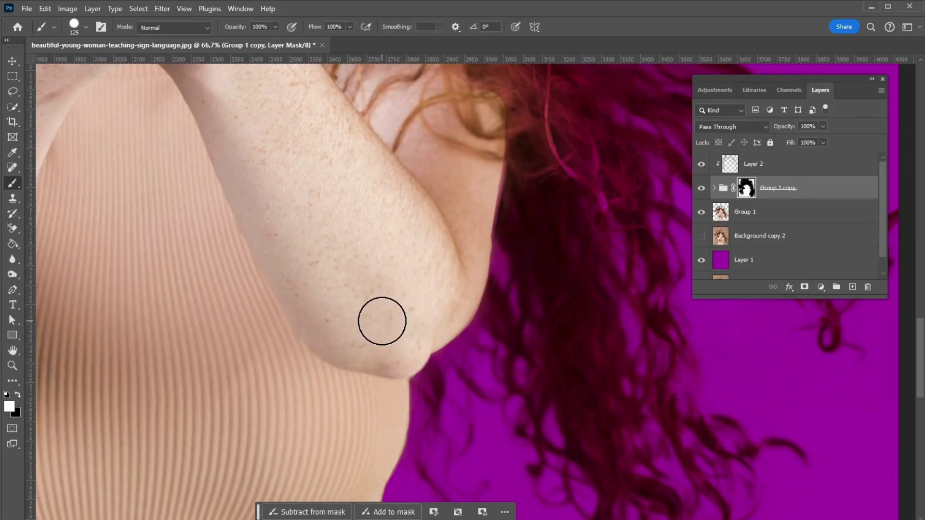
Paint the other elbow and the shoulder edge back into the mask.
{"action": "scroll", "coordinate": [455, 158], "scroll_direction": "up", "scroll_amount": 3}
{"action": "left_click", "coordinate": [85, 27]}
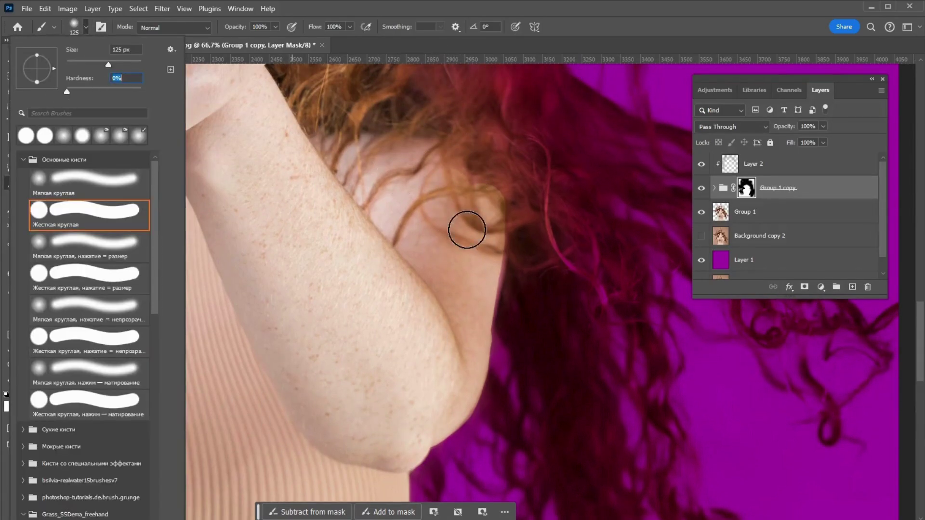
{"action": "key", "text": "Return"}
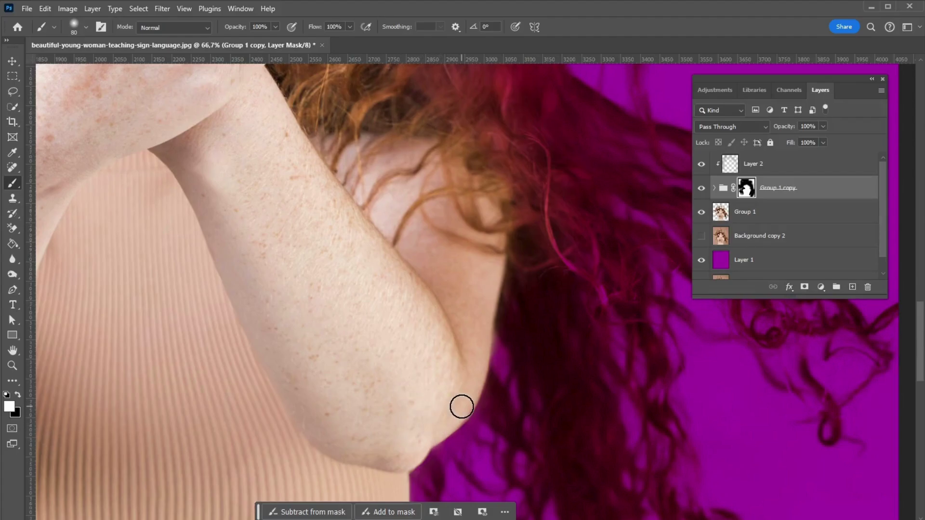
{"action": "scroll", "coordinate": [459, 171], "scroll_direction": "left", "scroll_amount": 10}
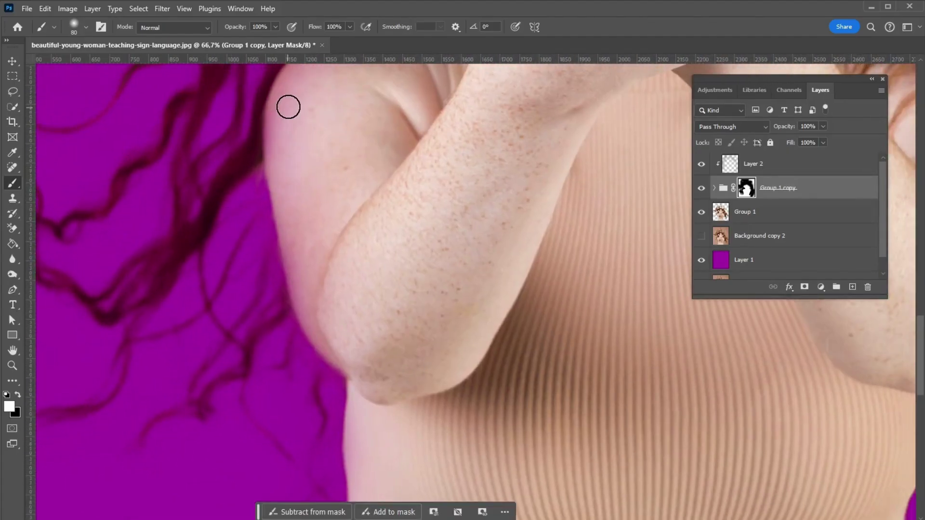
{"action": "mouse_move", "coordinate": [287, 103]}
{"action": "left_mouse_down"}
{"action": "mouse_move", "coordinate": [288, 195]}
{"action": "mouse_move", "coordinate": [331, 340]}
{"action": "mouse_move", "coordinate": [381, 380]}
{"action": "mouse_move", "coordinate": [351, 192]}
{"action": "mouse_move", "coordinate": [327, 390]}
{"action": "left_mouse_up"}
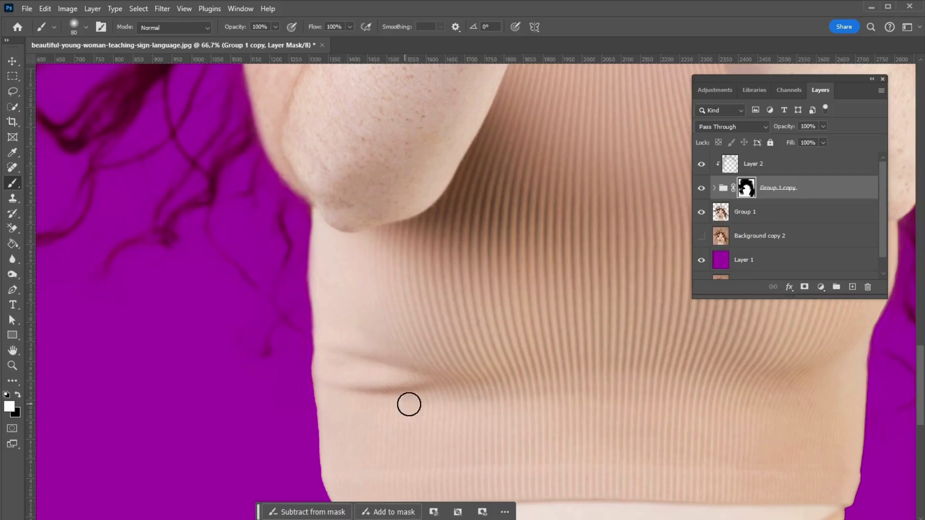
{"action": "scroll", "coordinate": [409, 405], "scroll_direction": "up", "scroll_amount": 5}
{"action": "key", "text": "bracketright"}
{"action": "left_click_drag", "start_coordinate": [308, 166], "coordinate": [347, 152]}
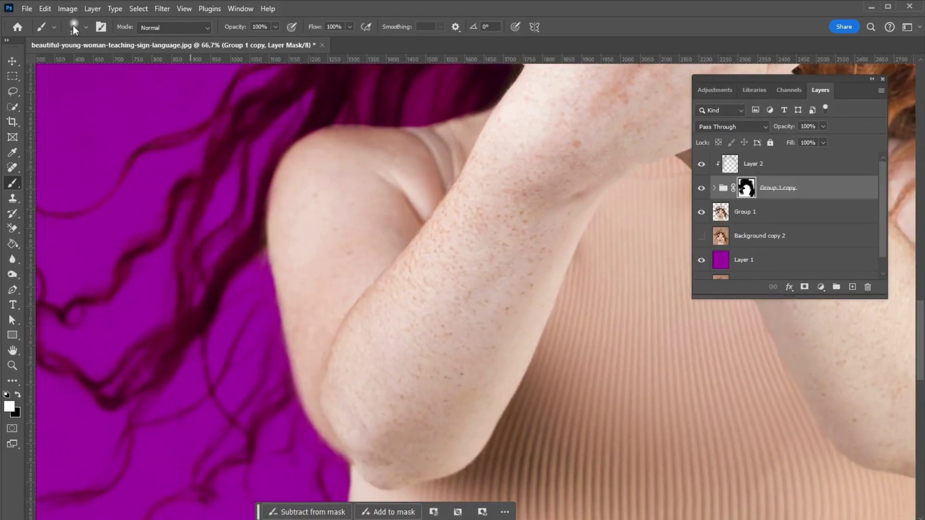
Enable Shape Dynamics with Size Fade 25, 12% minimum diameter and 0% size jitter.
{"action": "left_click", "coordinate": [101, 28]}
{"action": "left_click", "coordinate": [736, 141]}
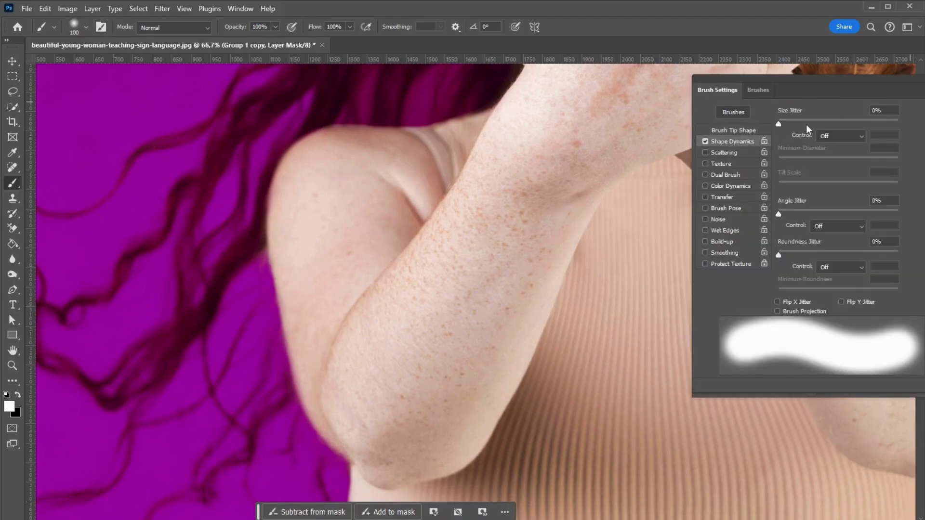
{"action": "left_click", "coordinate": [848, 136]}
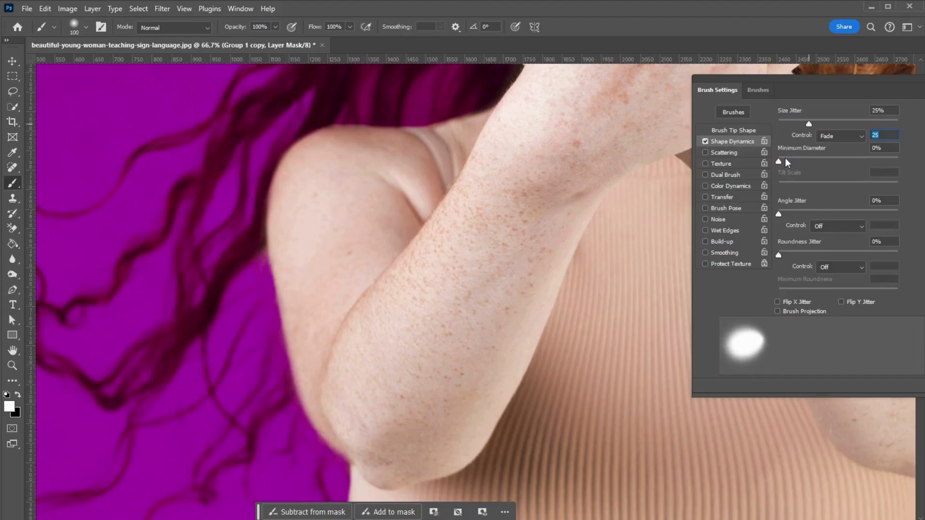
{"action": "left_click_drag", "start_coordinate": [781, 165], "coordinate": [793, 165]}
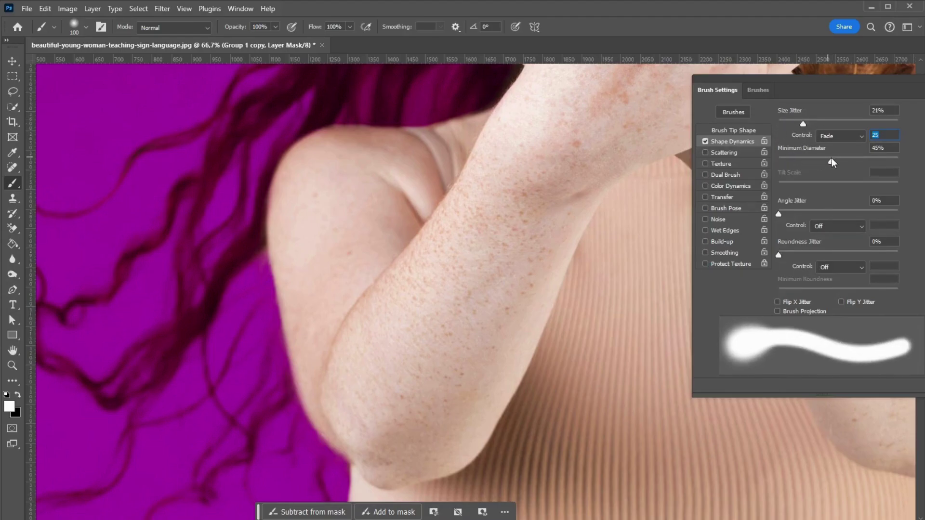
{"action": "mouse_move", "coordinate": [785, 126]}
{"action": "left_mouse_down"}
{"action": "mouse_move", "coordinate": [867, 124]}
{"action": "mouse_move", "coordinate": [773, 124]}
{"action": "left_mouse_up"}
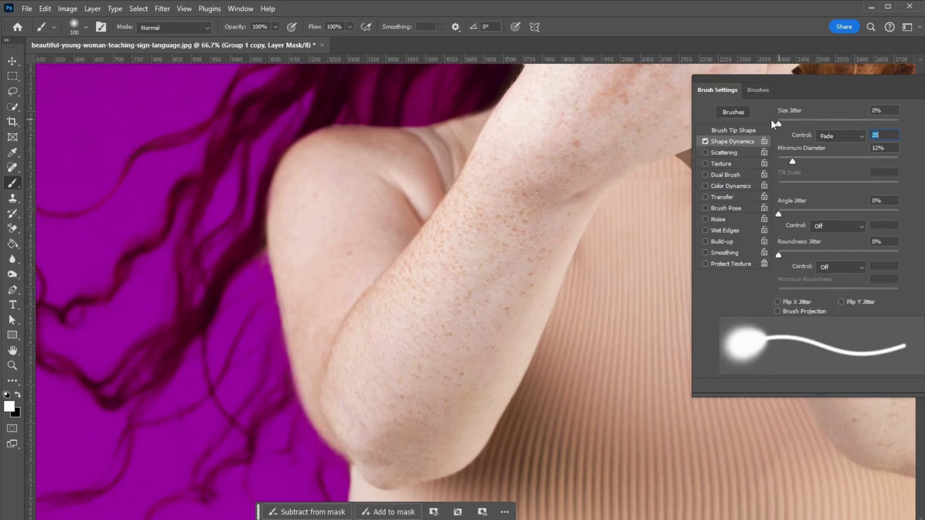
{"action": "mouse_move", "coordinate": [794, 166]}
{"action": "left_mouse_down"}
{"action": "mouse_move", "coordinate": [802, 165]}
{"action": "mouse_move", "coordinate": [783, 165]}
{"action": "mouse_move", "coordinate": [794, 165]}
{"action": "left_mouse_up"}
{"action": "left_click_drag", "start_coordinate": [870, 94], "coordinate": [665, 89]}
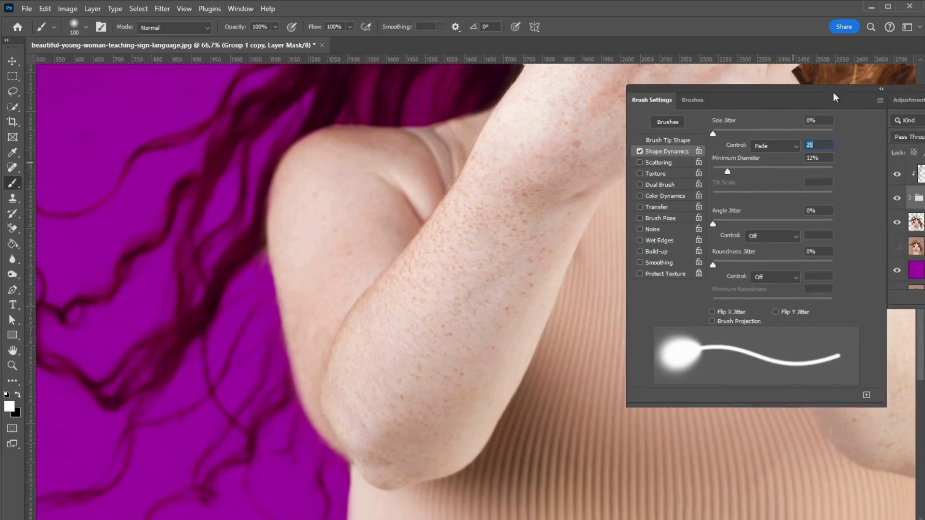
Raise the brush's minimum diameter to 34%, keeping the Fade size control.
{"action": "left_click", "coordinate": [711, 74]}
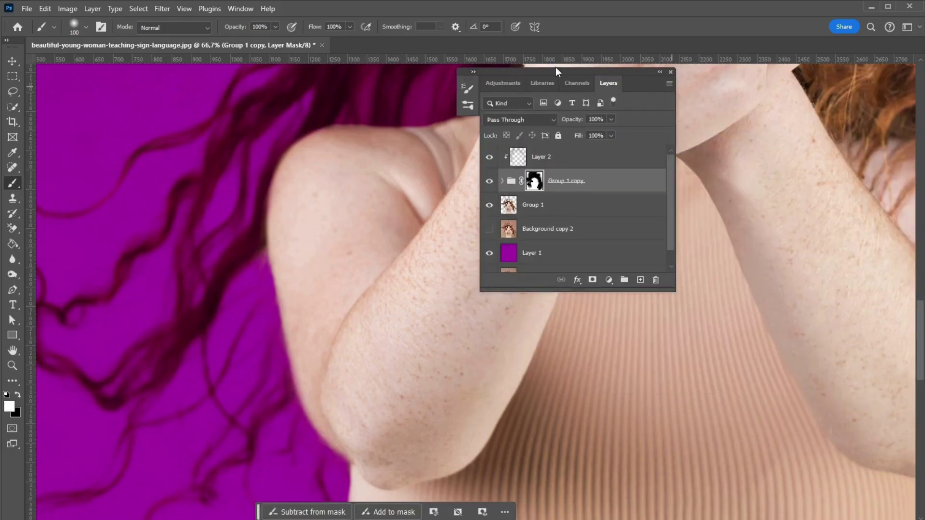
{"action": "left_click_drag", "start_coordinate": [556, 67], "coordinate": [790, 65]}
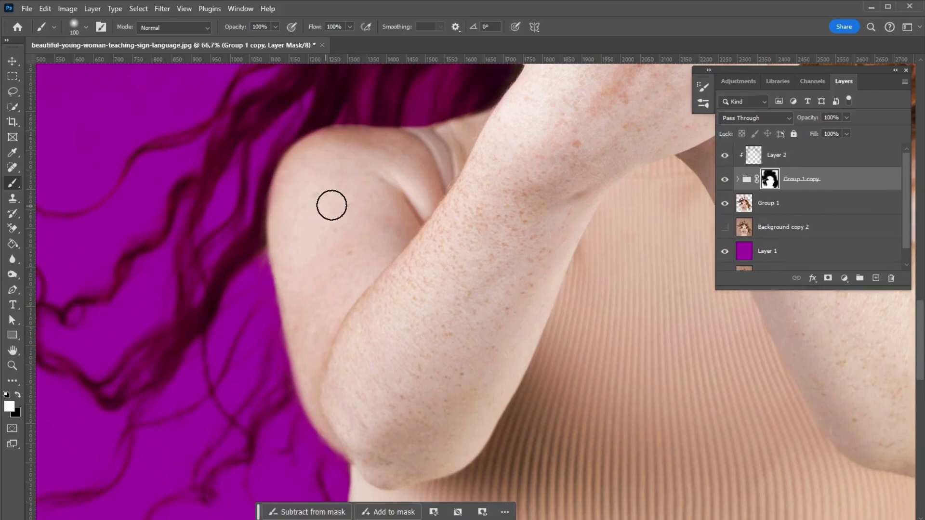
{"action": "scroll", "coordinate": [482, 304], "scroll_direction": "up", "scroll_amount": 5}
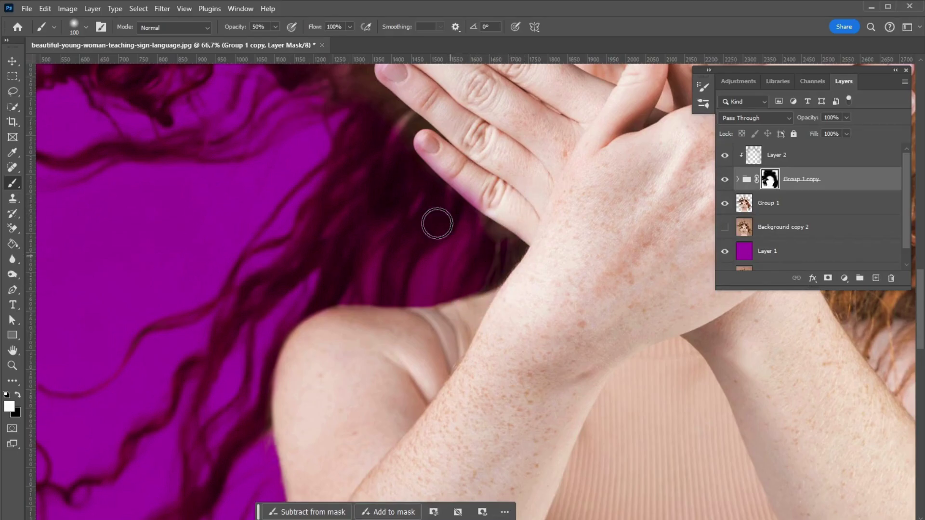
{"action": "left_click", "coordinate": [100, 27]}
{"action": "left_click_drag", "start_coordinate": [533, 154], "coordinate": [559, 154]}
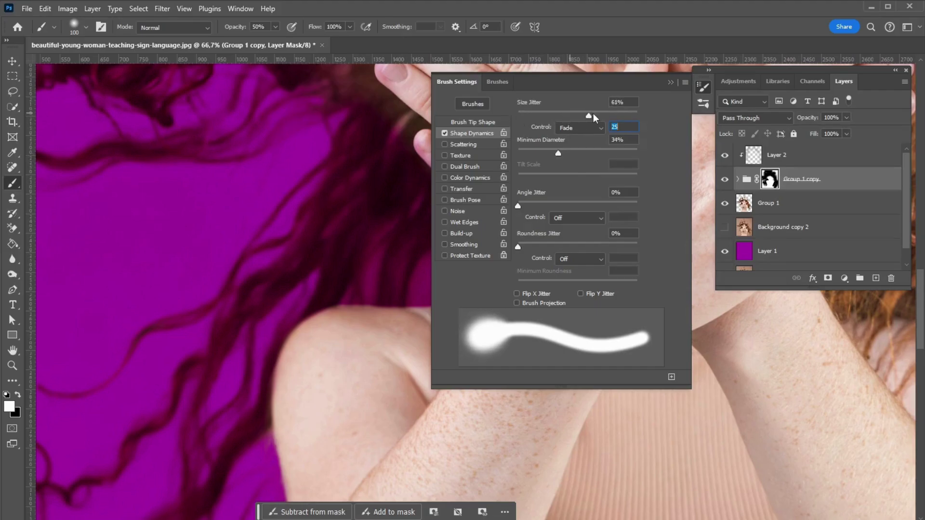
{"action": "left_click", "coordinate": [576, 128]}
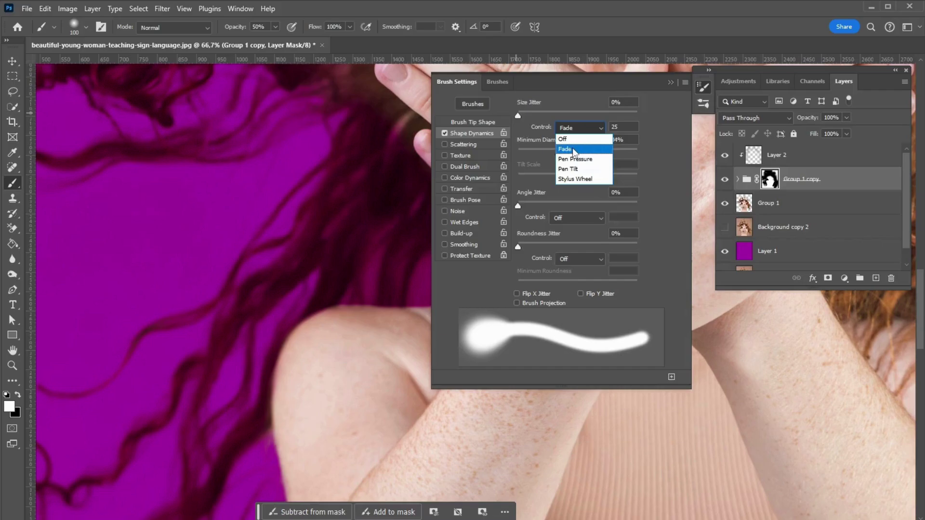
{"action": "key", "text": "Escape"}
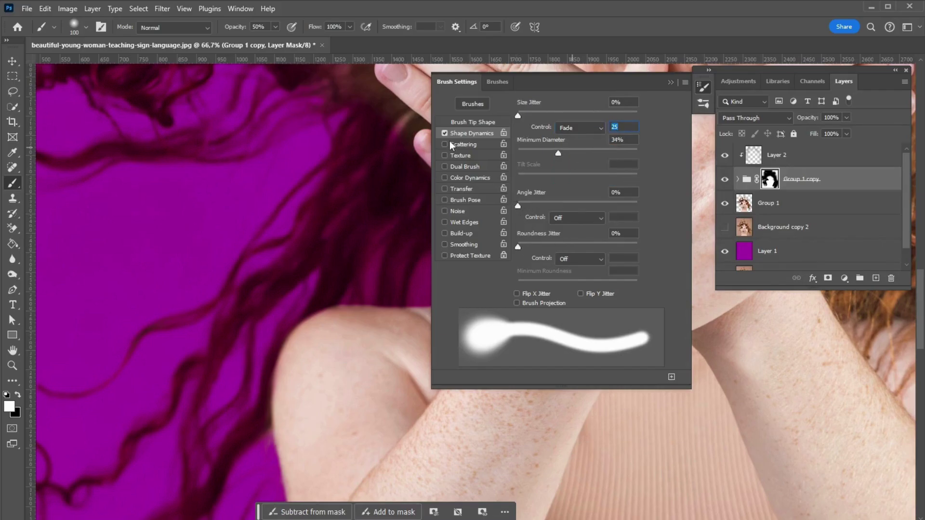
Restore the hair edge beside the wrist and fingers on the Group 1 copy mask.
{"action": "left_click", "coordinate": [670, 83]}
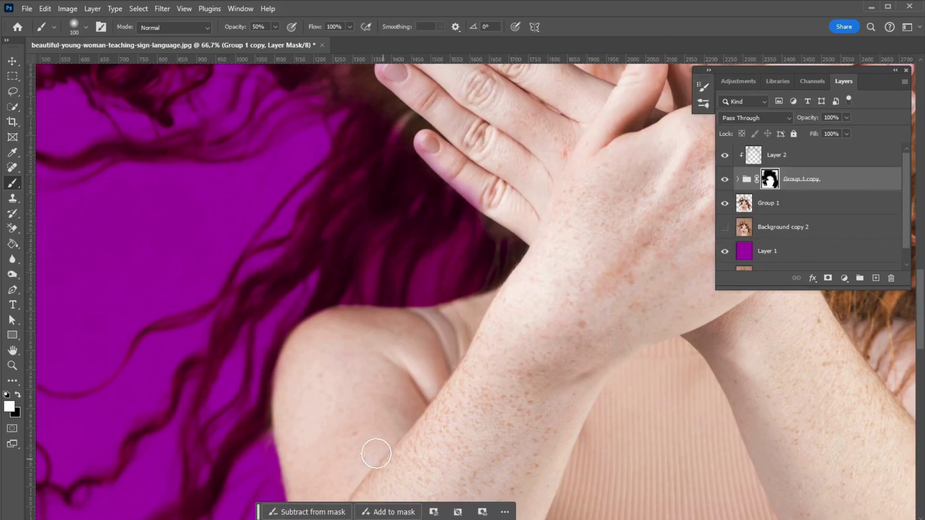
{"action": "left_click_drag", "start_coordinate": [506, 274], "coordinate": [469, 289]}
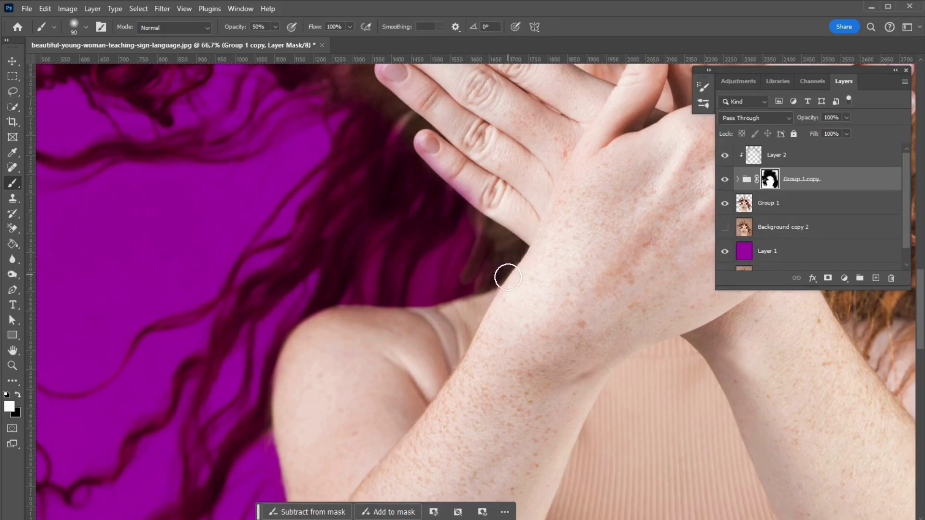
{"action": "mouse_move", "coordinate": [449, 223]}
{"action": "left_mouse_down"}
{"action": "mouse_move", "coordinate": [441, 186]}
{"action": "mouse_move", "coordinate": [450, 192]}
{"action": "mouse_move", "coordinate": [436, 194]}
{"action": "left_mouse_up"}
{"action": "key", "text": "bracketright"}
{"action": "key", "text": "bracketright"}
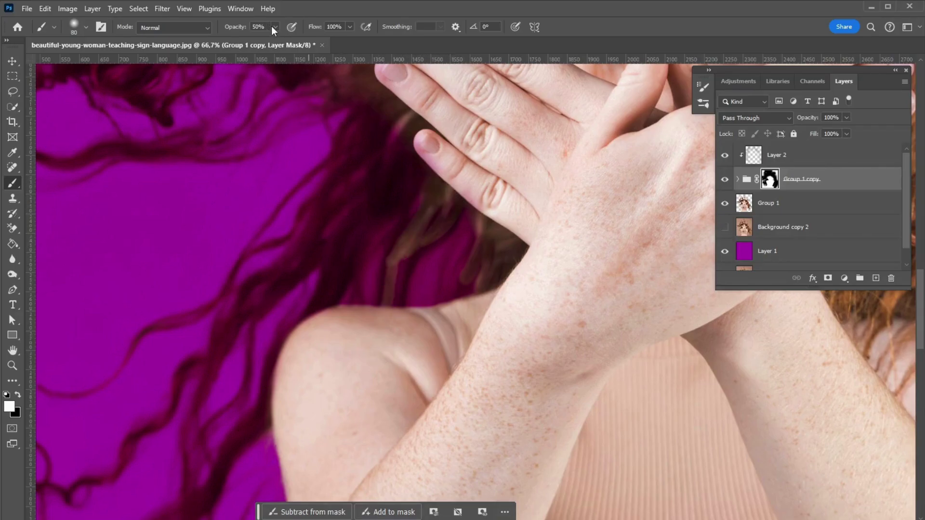
Pick a soft round brush and paint back the hair near the fingers.
{"action": "left_click", "coordinate": [75, 24]}
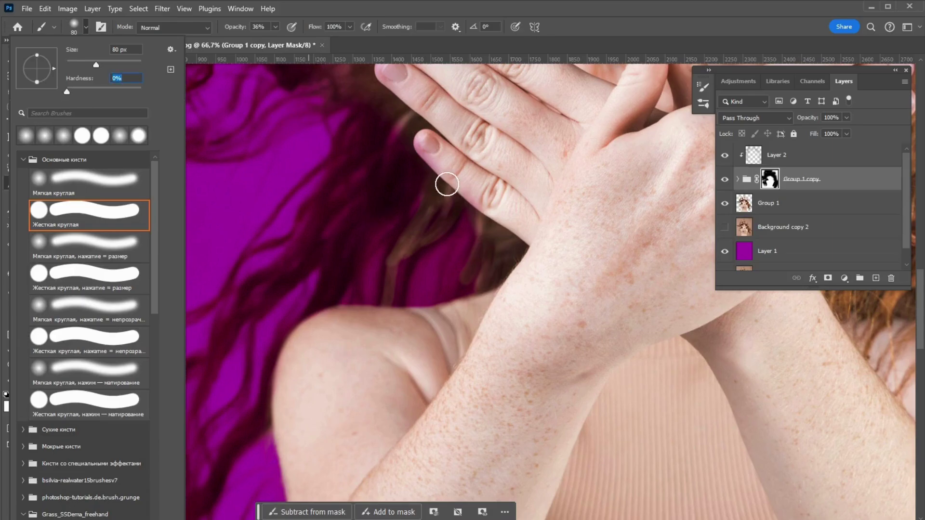
{"action": "key", "text": "Return"}
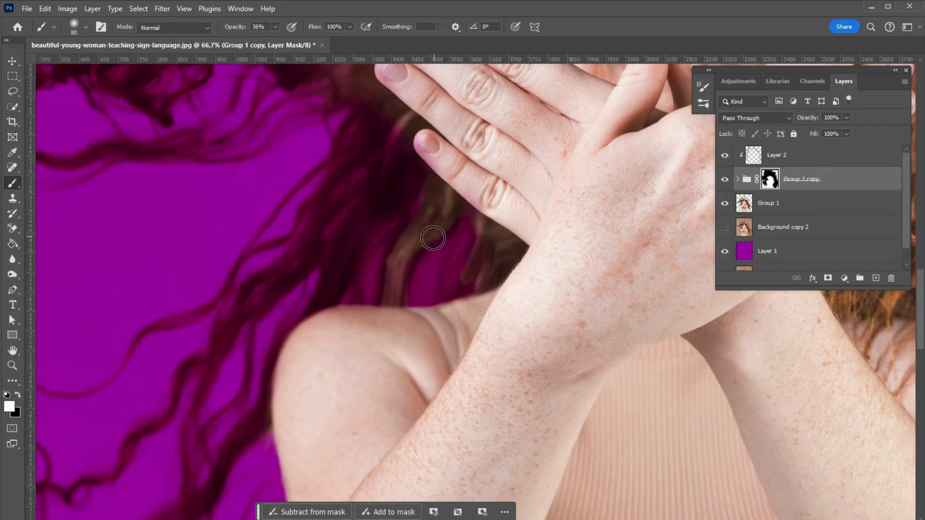
{"action": "left_click_drag", "start_coordinate": [513, 205], "coordinate": [398, 282]}
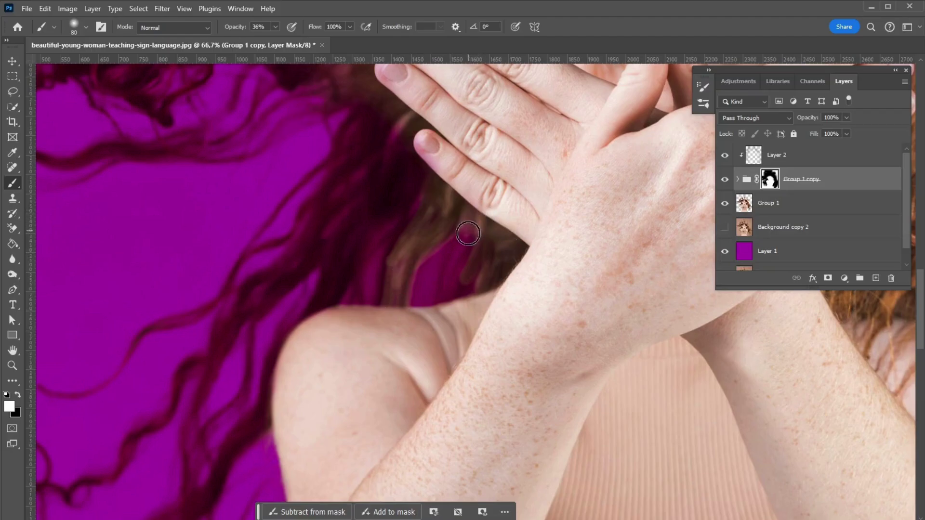
{"action": "left_click_drag", "start_coordinate": [468, 234], "coordinate": [475, 275]}
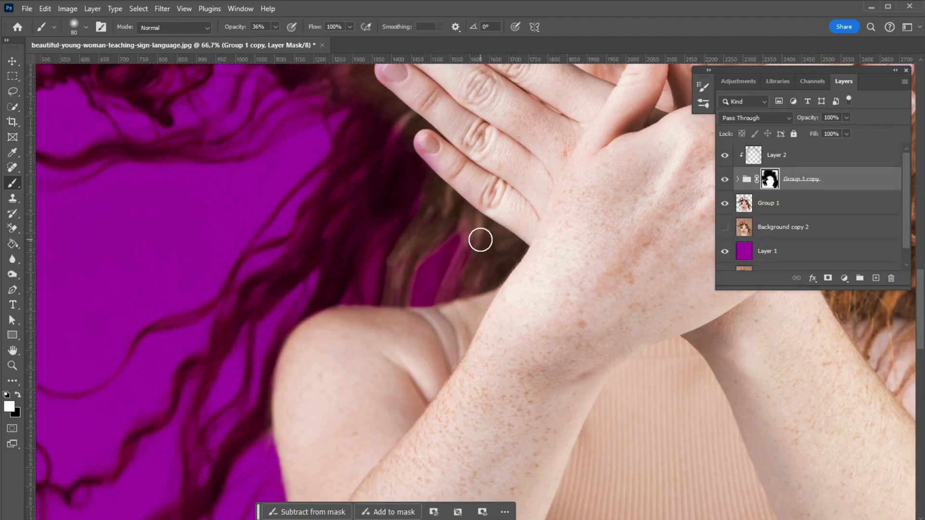
{"action": "mouse_move", "coordinate": [403, 236]}
{"action": "left_mouse_down"}
{"action": "mouse_move", "coordinate": [483, 160]}
{"action": "mouse_move", "coordinate": [444, 157]}
{"action": "mouse_move", "coordinate": [393, 202]}
{"action": "mouse_move", "coordinate": [448, 180]}
{"action": "mouse_move", "coordinate": [443, 265]}
{"action": "mouse_move", "coordinate": [408, 322]}
{"action": "left_mouse_up"}
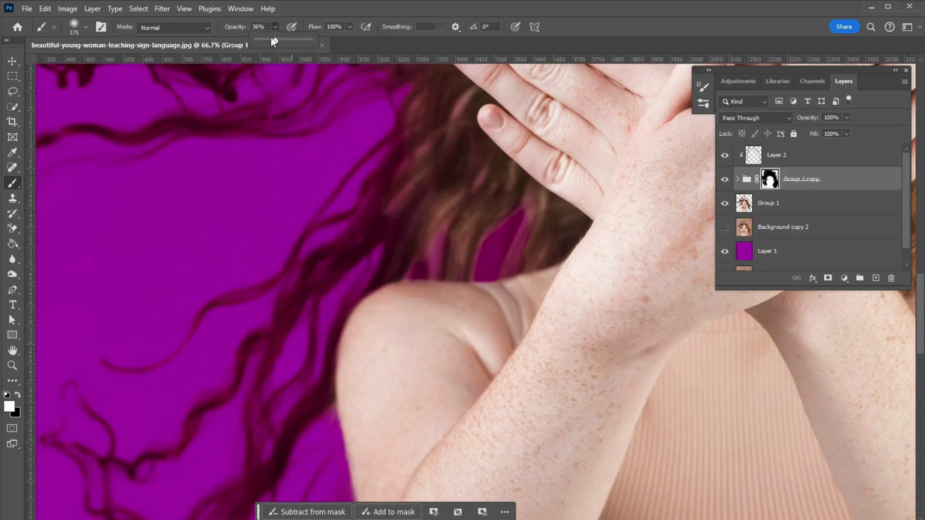
At 26% opacity, restore hair beside the hand and near the shoulder edge.
{"action": "left_click_drag", "start_coordinate": [271, 37], "coordinate": [265, 37]}
{"action": "mouse_move", "coordinate": [450, 279]}
{"action": "left_mouse_down"}
{"action": "mouse_move", "coordinate": [510, 186]}
{"action": "mouse_move", "coordinate": [558, 243]}
{"action": "left_mouse_up"}
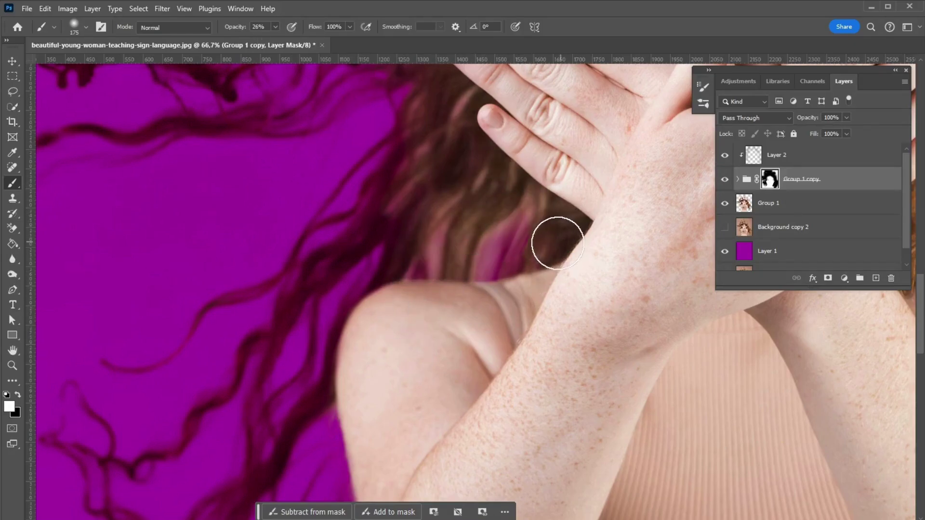
{"action": "mouse_move", "coordinate": [401, 194]}
{"action": "left_mouse_down"}
{"action": "mouse_move", "coordinate": [377, 207]}
{"action": "mouse_move", "coordinate": [405, 221]}
{"action": "mouse_move", "coordinate": [337, 385]}
{"action": "mouse_move", "coordinate": [462, 251]}
{"action": "left_mouse_up"}
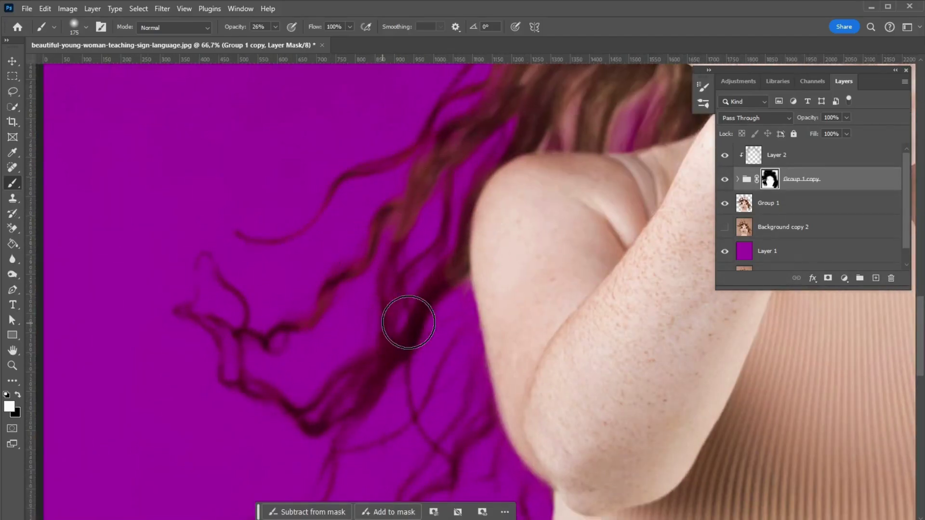
{"action": "mouse_move", "coordinate": [408, 322]}
{"action": "left_mouse_down"}
{"action": "mouse_move", "coordinate": [326, 423]}
{"action": "mouse_move", "coordinate": [471, 182]}
{"action": "mouse_move", "coordinate": [397, 377]}
{"action": "mouse_move", "coordinate": [348, 233]}
{"action": "left_mouse_up"}
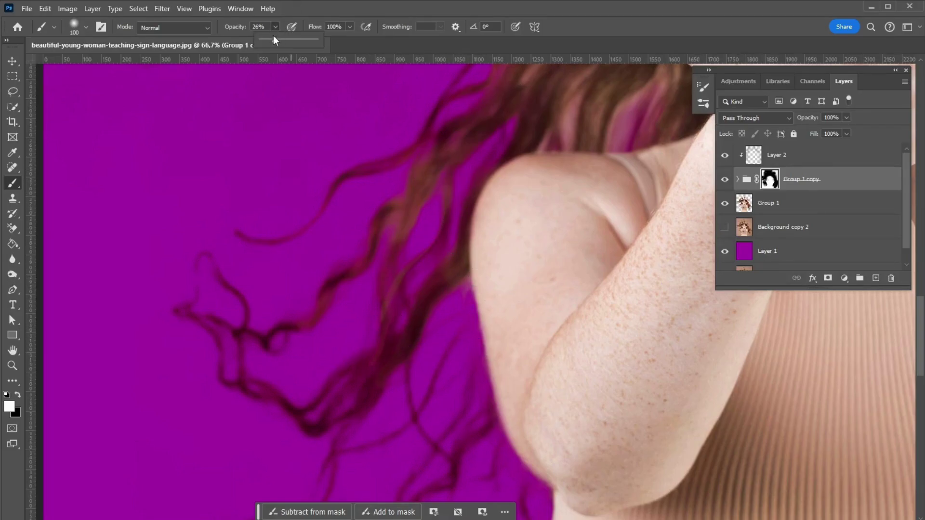
At 9% opacity, faintly paint back the loose strands on the left.
{"action": "left_click_drag", "start_coordinate": [429, 273], "coordinate": [345, 399]}
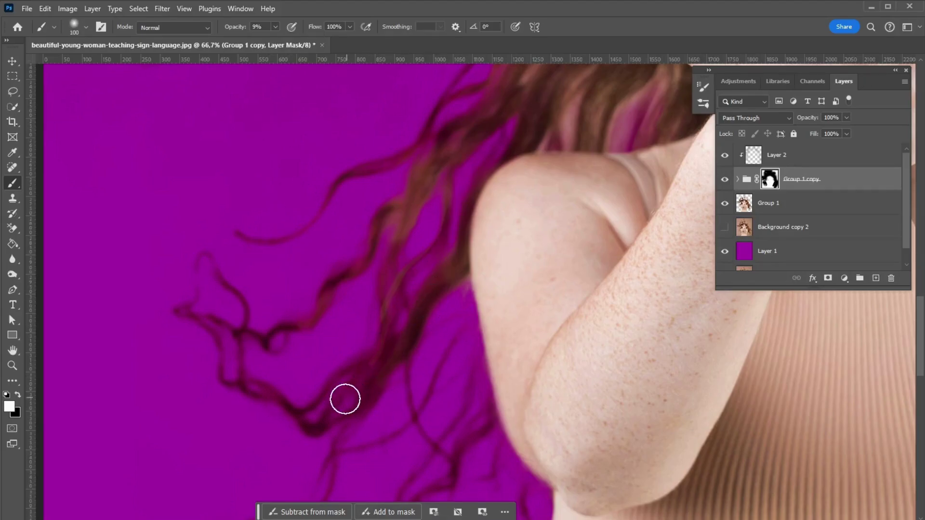
{"action": "left_click", "coordinate": [73, 27]}
{"action": "left_click", "coordinate": [386, 341]}
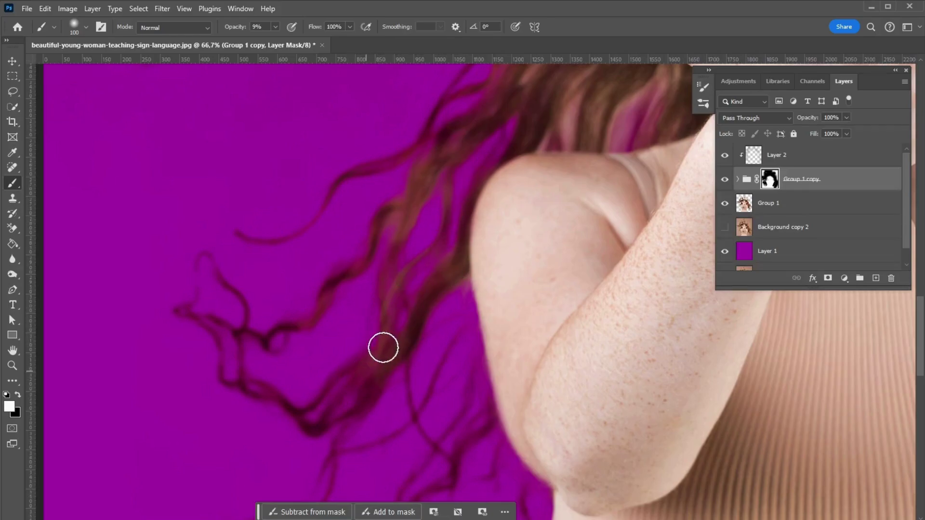
{"action": "left_click_drag", "start_coordinate": [299, 425], "coordinate": [419, 307]}
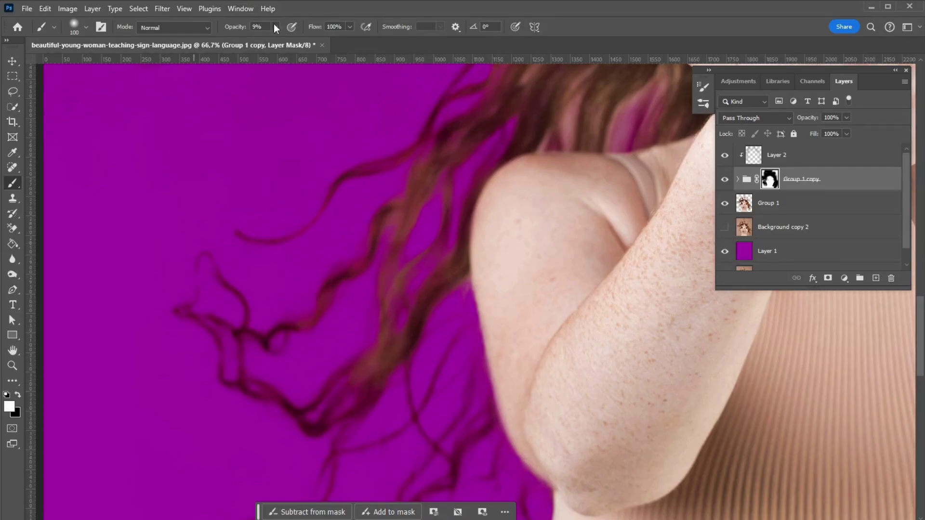
At 13% opacity with a larger brush, work the curls above the fingers and forehead.
{"action": "left_click_drag", "start_coordinate": [273, 27], "coordinate": [279, 37]}
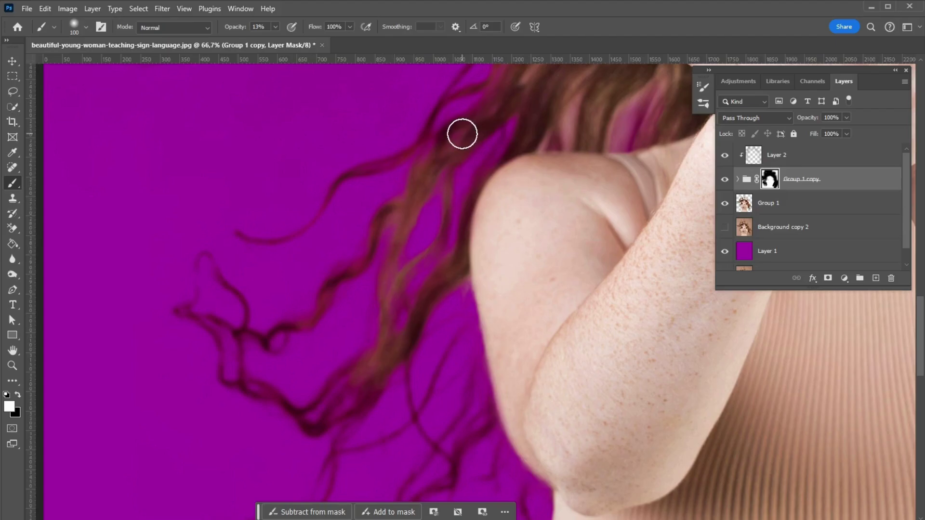
{"action": "scroll", "coordinate": [462, 133], "scroll_direction": "up", "scroll_amount": 5}
{"action": "scroll", "coordinate": [386, 330], "scroll_direction": "up", "scroll_amount": 3}
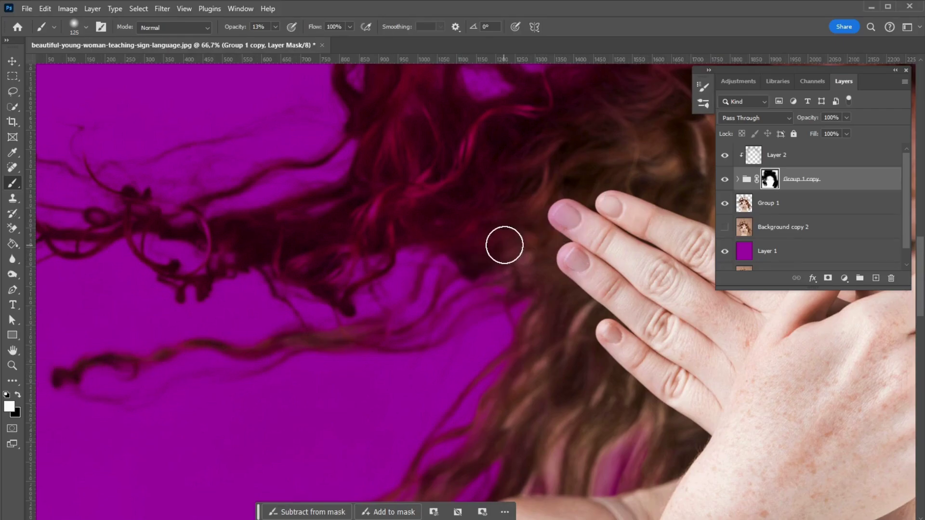
{"action": "left_click_drag", "start_coordinate": [258, 221], "coordinate": [374, 269]}
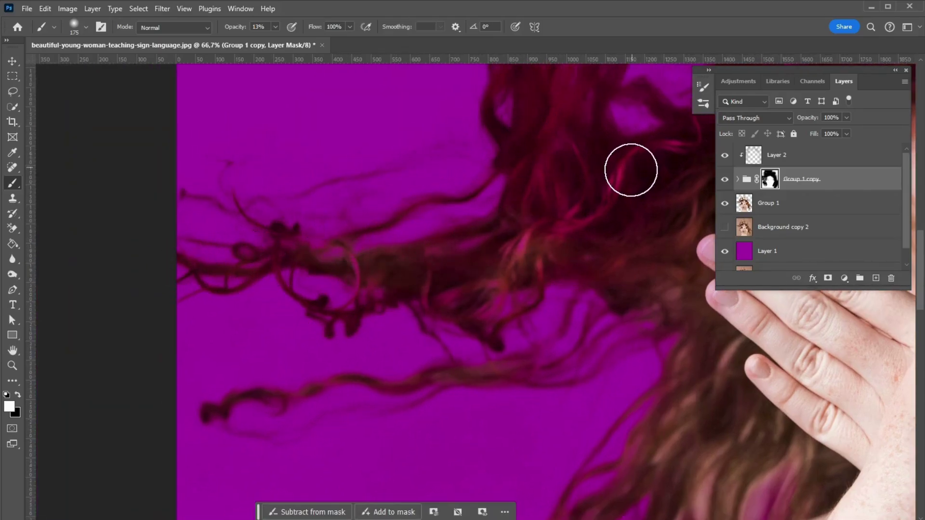
{"action": "mouse_move", "coordinate": [558, 164]}
{"action": "left_mouse_down"}
{"action": "mouse_move", "coordinate": [495, 295]}
{"action": "mouse_move", "coordinate": [369, 330]}
{"action": "left_mouse_up"}
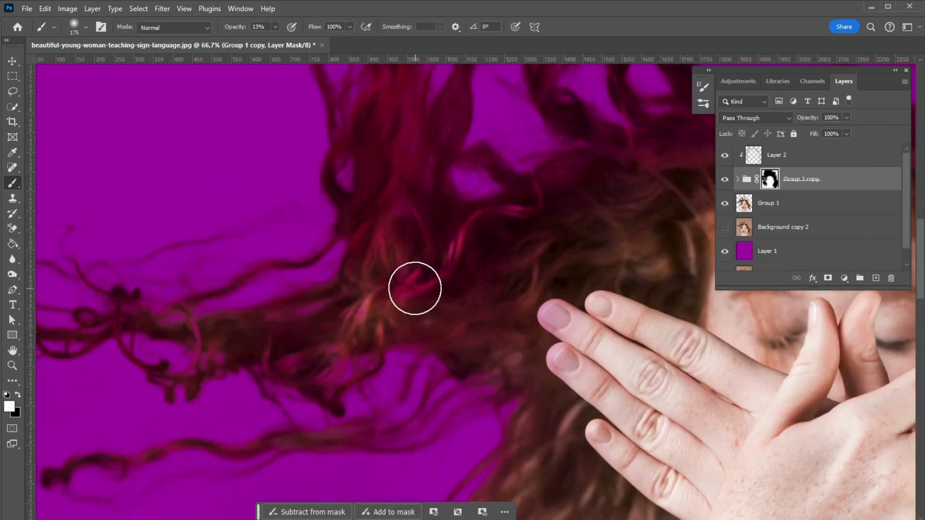
{"action": "left_click_drag", "start_coordinate": [456, 253], "coordinate": [447, 359]}
{"action": "key", "text": "bracketright"}
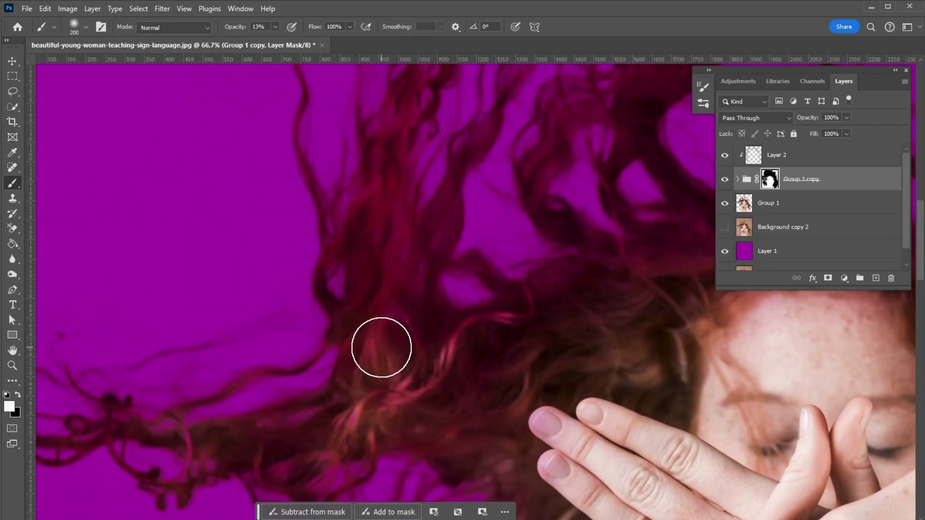
{"action": "key", "text": "bracketright"}
{"action": "key", "text": "bracketright"}
{"action": "mouse_move", "coordinate": [394, 274]}
{"action": "left_mouse_down"}
{"action": "mouse_move", "coordinate": [340, 278]}
{"action": "mouse_move", "coordinate": [376, 314]}
{"action": "left_mouse_up"}
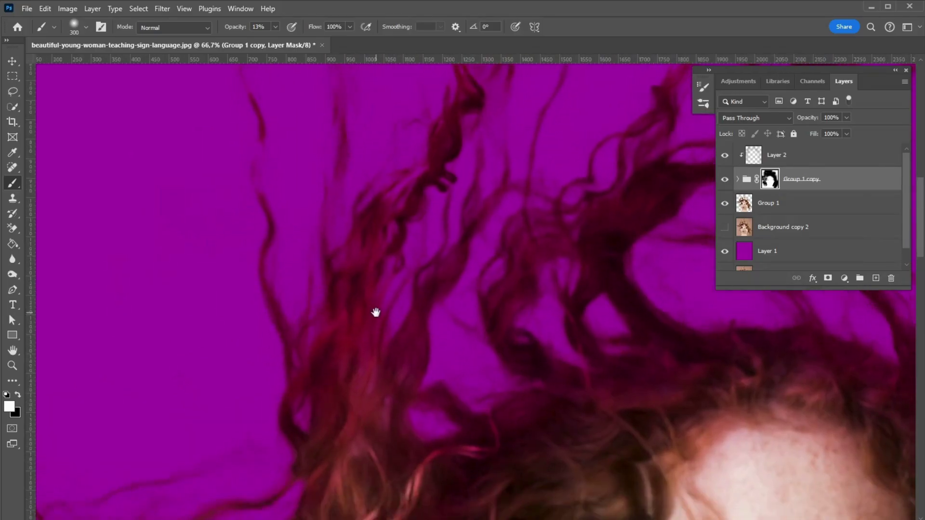
Paint faint 13% white mask strokes over the top curls, forehead and right-side hair.
{"action": "left_click_drag", "start_coordinate": [411, 285], "coordinate": [413, 335]}
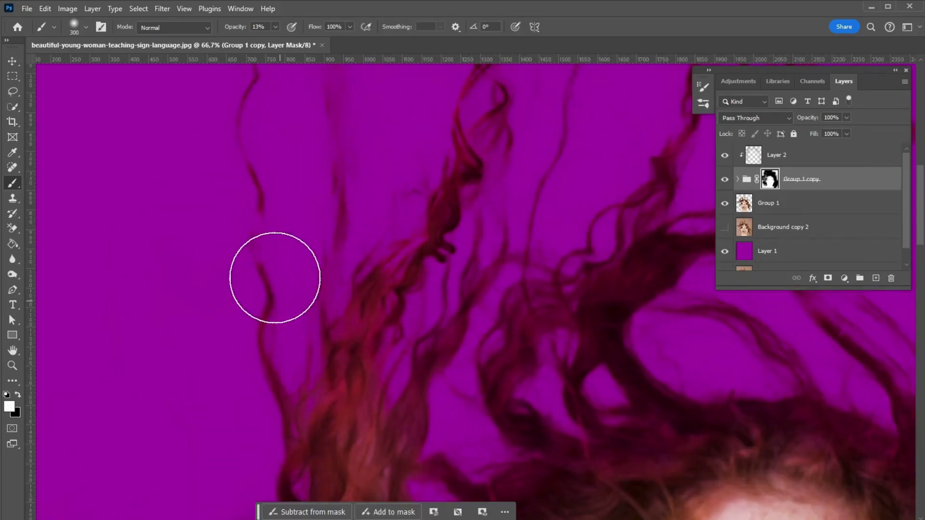
{"action": "left_click_drag", "start_coordinate": [409, 246], "coordinate": [417, 377]}
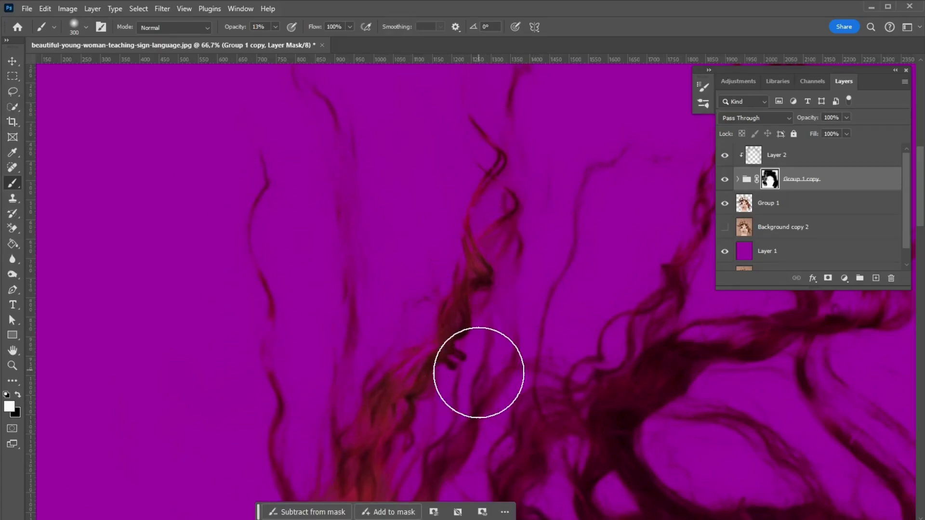
{"action": "left_click_drag", "start_coordinate": [478, 376], "coordinate": [438, 239]}
{"action": "mouse_move", "coordinate": [324, 308]}
{"action": "left_mouse_down"}
{"action": "mouse_move", "coordinate": [425, 306]}
{"action": "mouse_move", "coordinate": [376, 361]}
{"action": "left_mouse_up"}
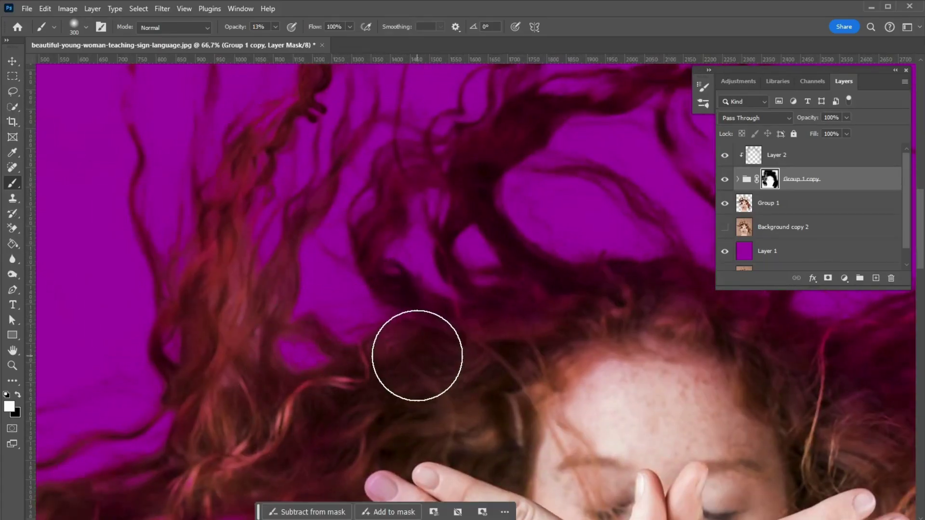
{"action": "left_click_drag", "start_coordinate": [580, 320], "coordinate": [427, 344]}
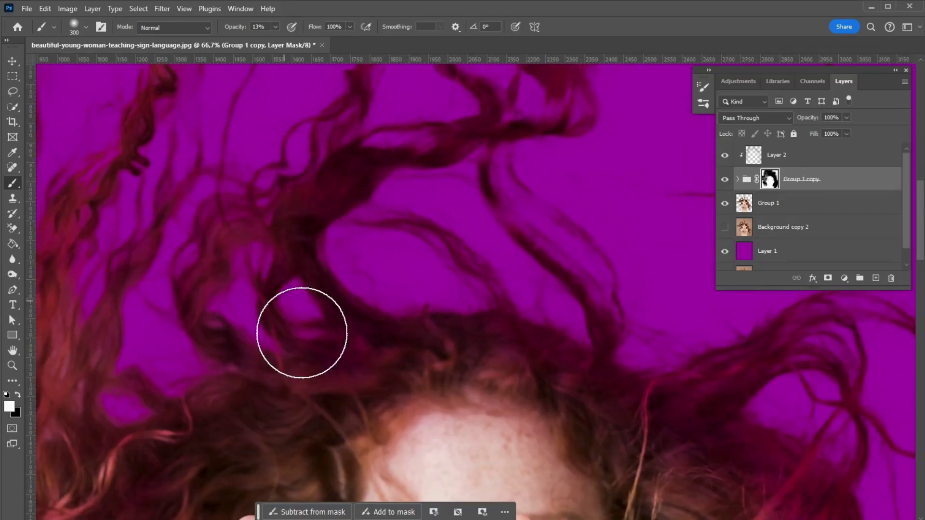
{"action": "left_click_drag", "start_coordinate": [589, 312], "coordinate": [532, 347]}
{"action": "left_click_drag", "start_coordinate": [320, 248], "coordinate": [330, 330]}
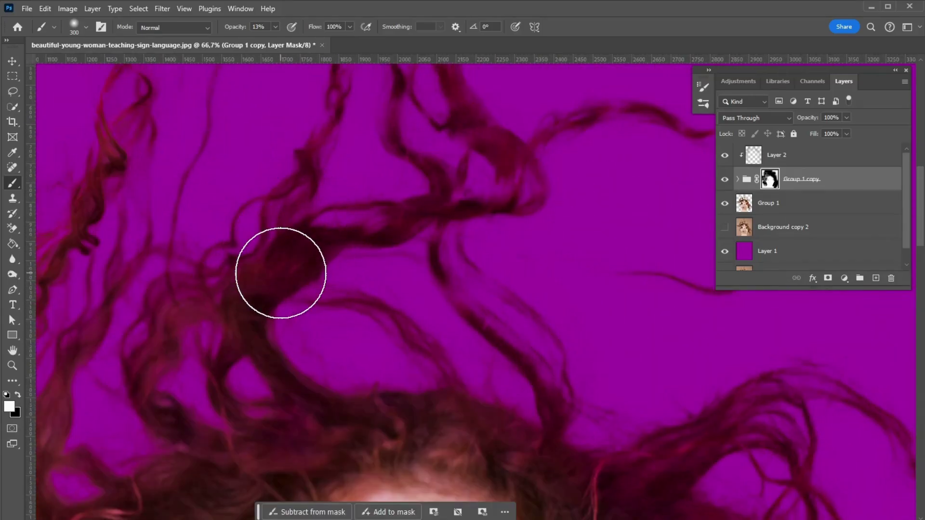
{"action": "left_click_drag", "start_coordinate": [374, 255], "coordinate": [415, 320]}
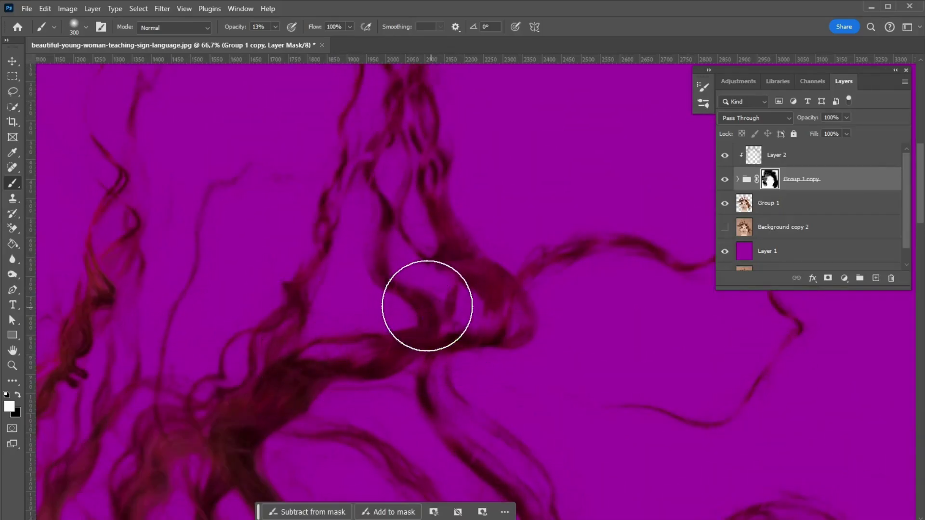
{"action": "left_click_drag", "start_coordinate": [512, 315], "coordinate": [334, 268]}
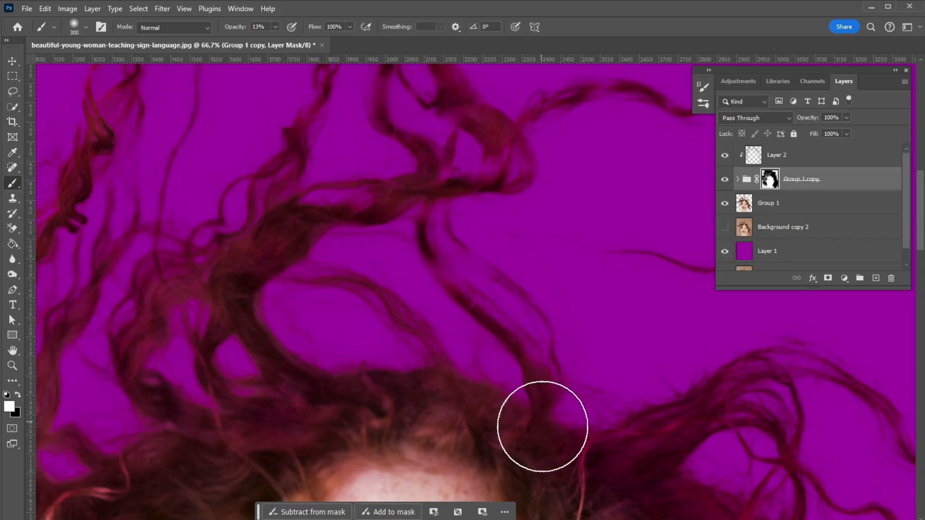
{"action": "mouse_move", "coordinate": [543, 423]}
{"action": "left_mouse_down"}
{"action": "mouse_move", "coordinate": [323, 275]}
{"action": "mouse_move", "coordinate": [565, 215]}
{"action": "mouse_move", "coordinate": [593, 219]}
{"action": "mouse_move", "coordinate": [583, 343]}
{"action": "mouse_move", "coordinate": [429, 434]}
{"action": "mouse_move", "coordinate": [526, 320]}
{"action": "left_mouse_up"}
Paint the curls beside the hands, along the arm and below the elbow back into the mask.
{"action": "left_click_drag", "start_coordinate": [630, 409], "coordinate": [450, 402]}
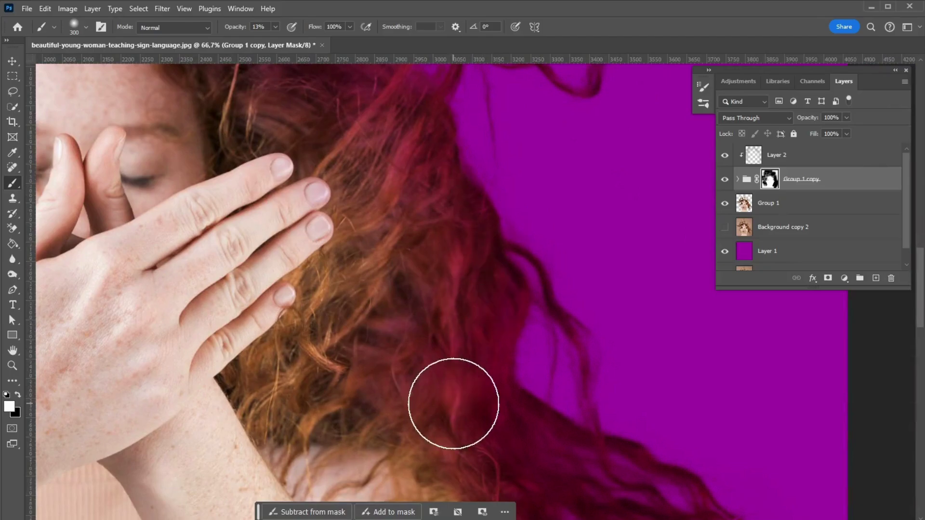
{"action": "mouse_move", "coordinate": [450, 245]}
{"action": "left_mouse_down"}
{"action": "mouse_move", "coordinate": [512, 344]}
{"action": "mouse_move", "coordinate": [448, 351]}
{"action": "left_mouse_up"}
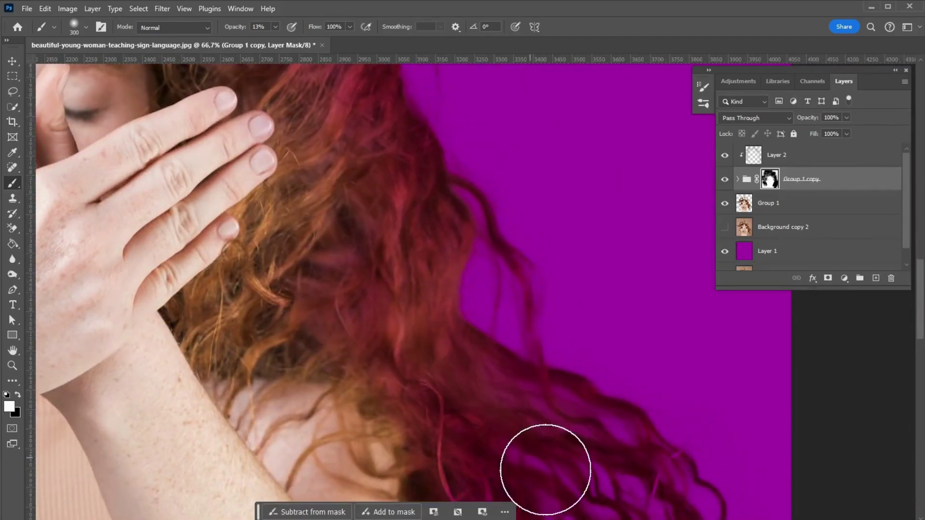
{"action": "left_click_drag", "start_coordinate": [542, 464], "coordinate": [491, 230]}
{"action": "left_click_drag", "start_coordinate": [432, 307], "coordinate": [617, 300]}
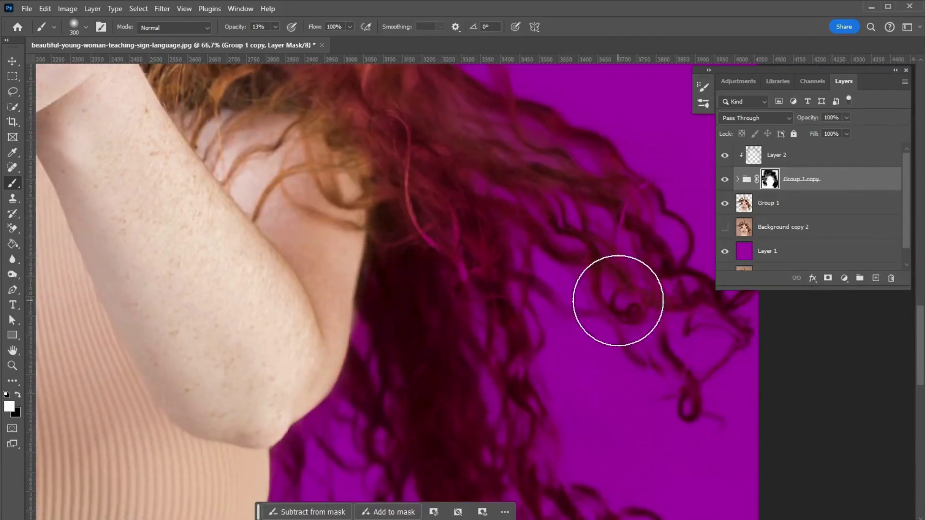
{"action": "left_click_drag", "start_coordinate": [448, 355], "coordinate": [418, 230]}
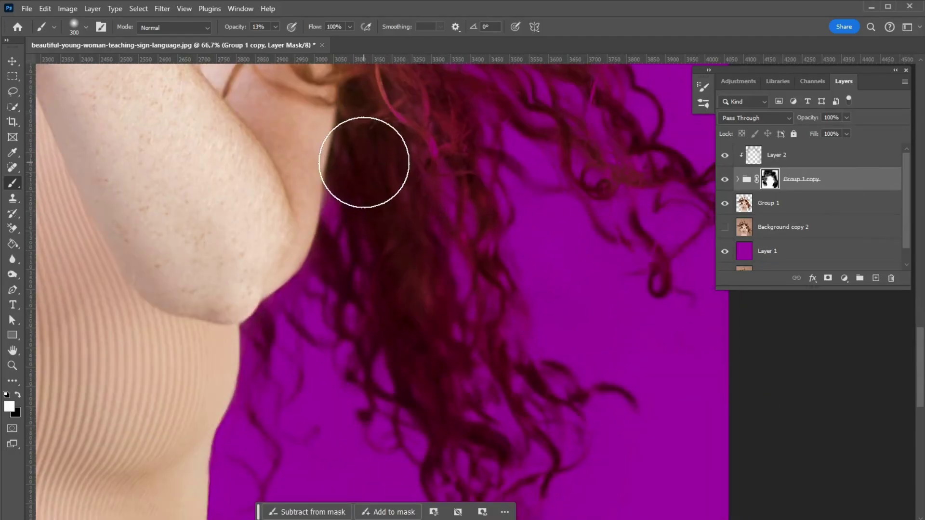
{"action": "left_click_drag", "start_coordinate": [470, 475], "coordinate": [480, 413]}
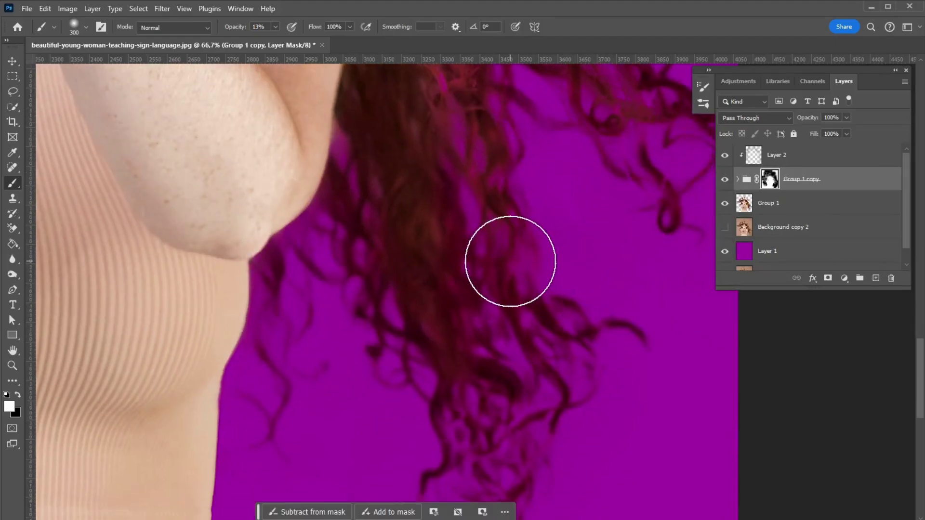
{"action": "mouse_move", "coordinate": [483, 347]}
{"action": "left_mouse_down"}
{"action": "mouse_move", "coordinate": [409, 295]}
{"action": "mouse_move", "coordinate": [460, 367]}
{"action": "left_mouse_up"}
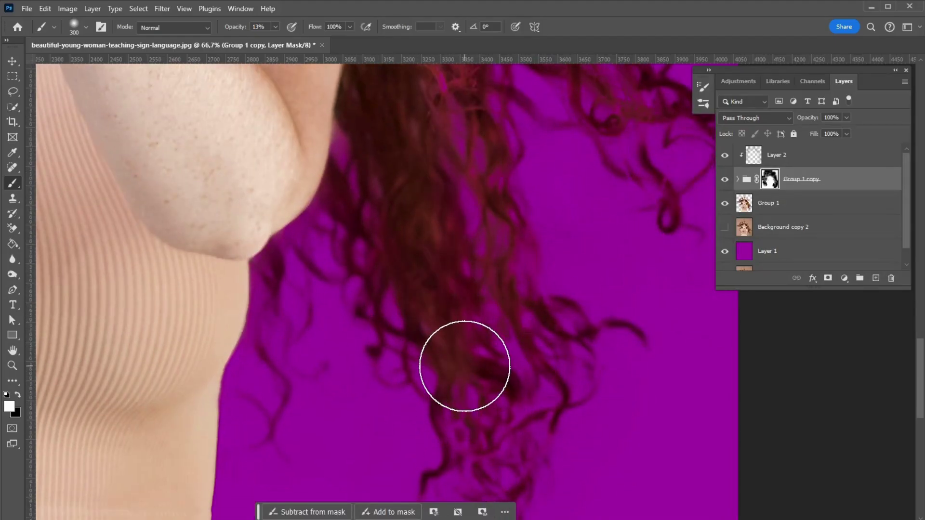
{"action": "scroll", "coordinate": [592, 134], "scroll_direction": "down", "scroll_amount": 3}
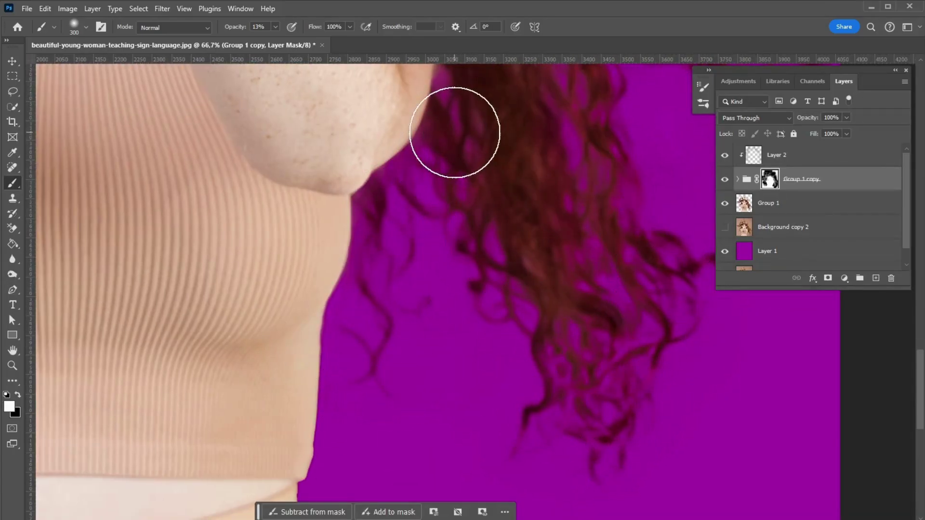
{"action": "scroll", "coordinate": [475, 202], "scroll_direction": "up", "scroll_amount": 5}
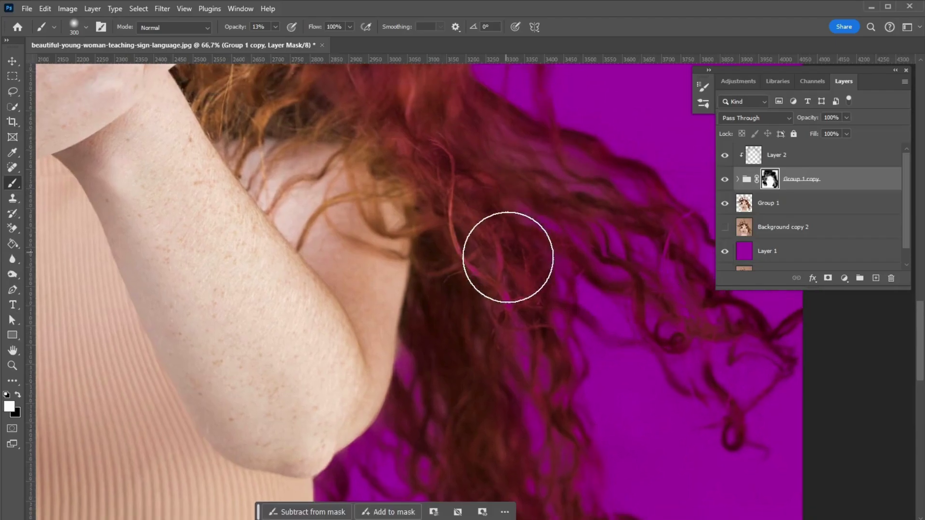
{"action": "scroll", "coordinate": [595, 300], "scroll_direction": "right", "scroll_amount": 3}
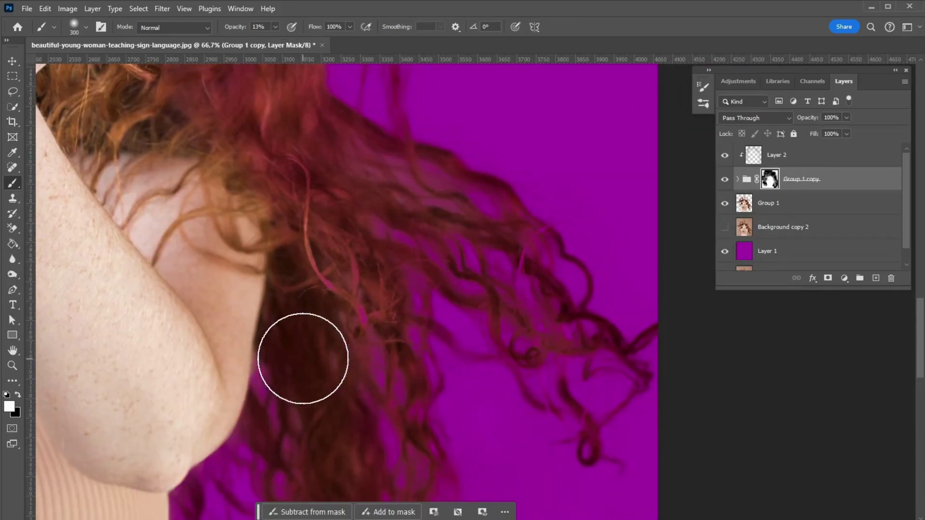
Zoom out on the figure and make the mask brush much larger.
{"action": "key", "text": "v"}
{"action": "key", "text": "ctrl+minus"}
{"action": "key", "text": "ctrl+minus"}
{"action": "key", "text": "ctrl+minus"}
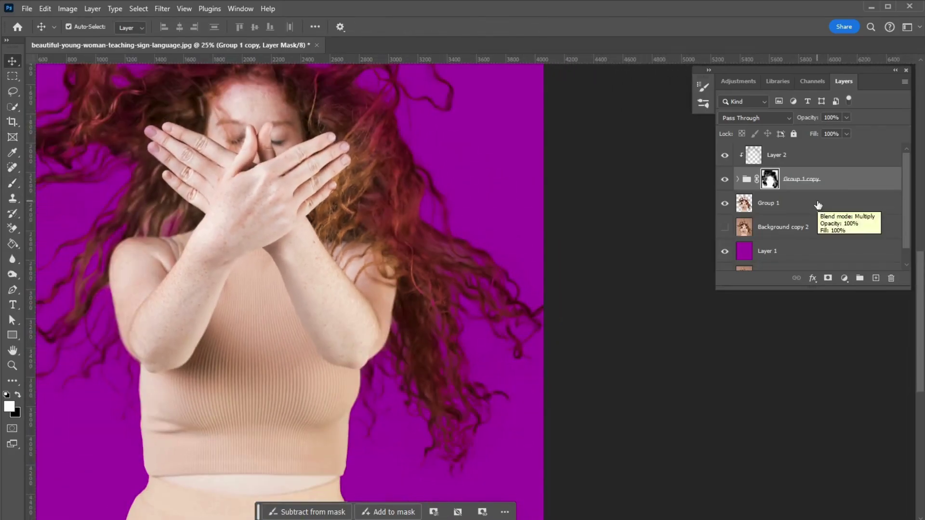
{"action": "scroll", "coordinate": [334, 342], "scroll_direction": "up", "scroll_amount": 5}
{"action": "scroll", "coordinate": [335, 342], "scroll_direction": "left", "scroll_amount": 2}
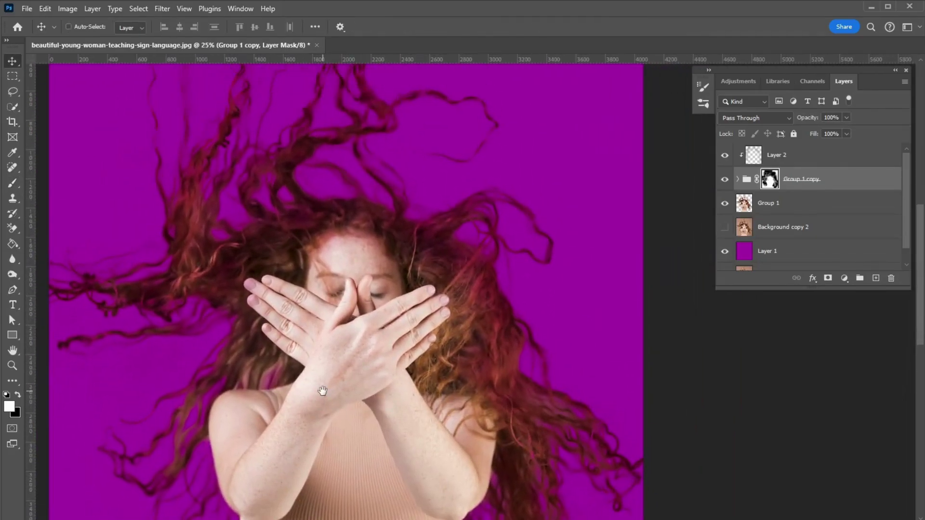
{"action": "key", "text": "b"}
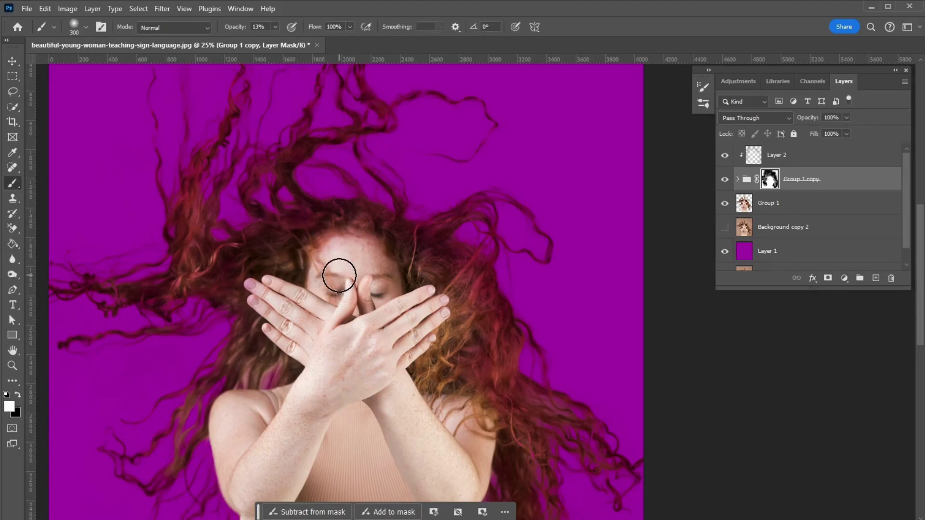
{"action": "key", "text": "bracketright"}
{"action": "key", "text": "bracketright"}
{"action": "key", "text": "bracketright"}
Switch to the Move tool and centre the whole cutout woman at 16.7% zoom.
{"action": "scroll", "coordinate": [431, 294], "scroll_direction": "up", "scroll_amount": 2}
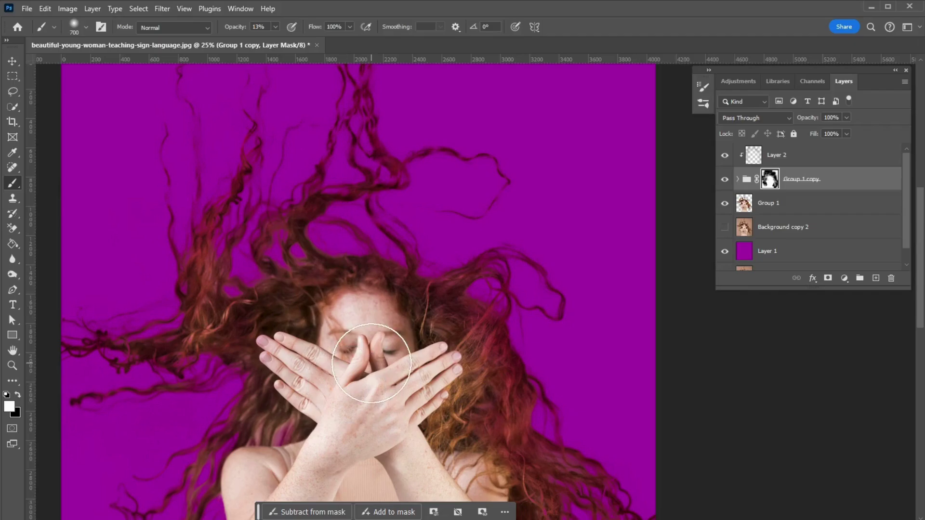
{"action": "scroll", "coordinate": [370, 362], "scroll_direction": "down", "scroll_amount": 2}
{"action": "scroll", "coordinate": [371, 363], "scroll_direction": "left", "scroll_amount": 2}
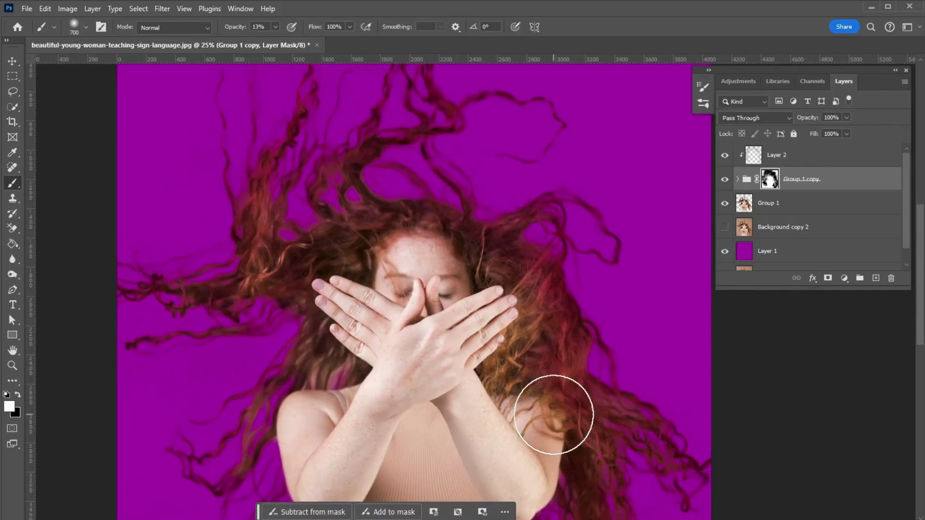
{"action": "scroll", "coordinate": [619, 464], "scroll_direction": "down", "scroll_amount": 3}
{"action": "scroll", "coordinate": [619, 465], "scroll_direction": "right", "scroll_amount": 2}
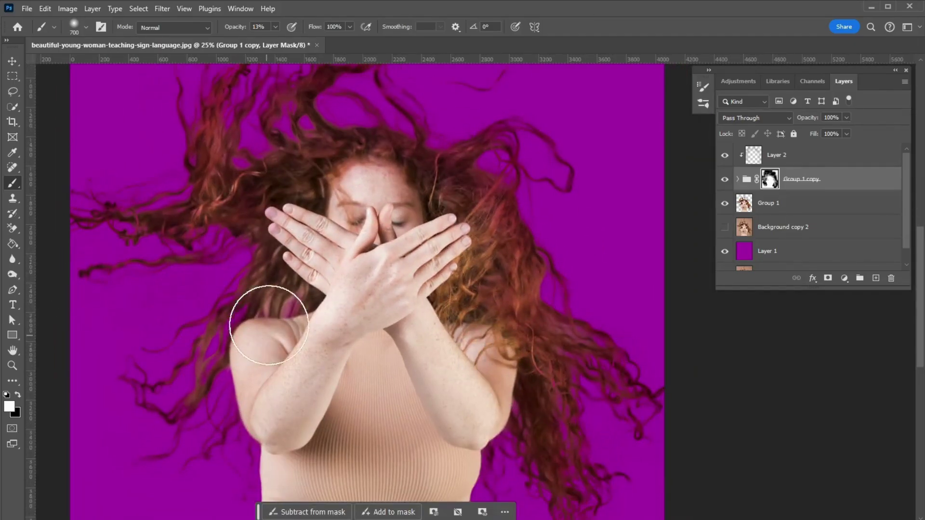
{"action": "left_click", "coordinate": [13, 62]}
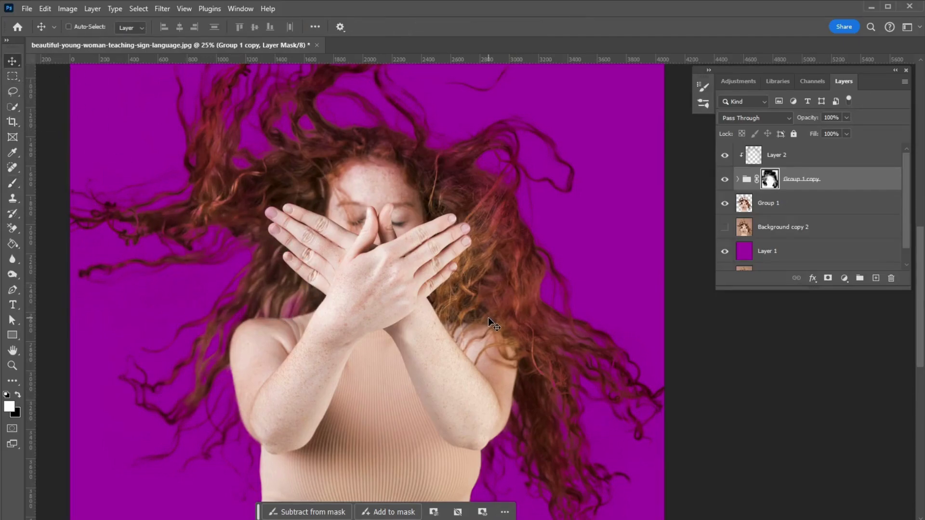
{"action": "scroll", "coordinate": [488, 316], "scroll_direction": "down", "scroll_amount": 1}
{"action": "left_click_drag", "start_coordinate": [482, 262], "coordinate": [391, 248]}
Add a teal-green Solid Color fill layer above the purple Layer 1.
{"action": "left_click", "coordinate": [819, 251]}
{"action": "left_click", "coordinate": [844, 277]}
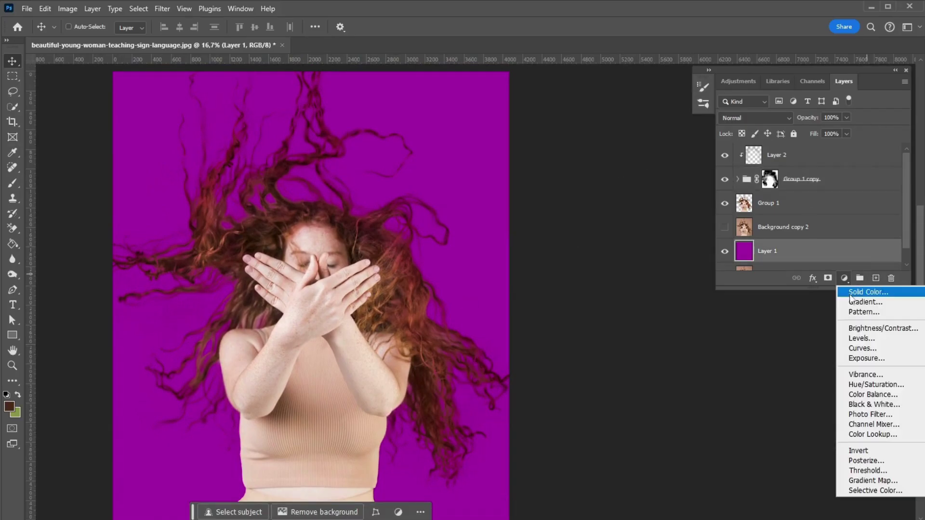
{"action": "left_click", "coordinate": [851, 299]}
{"action": "left_click_drag", "start_coordinate": [441, 379], "coordinate": [725, 315]}
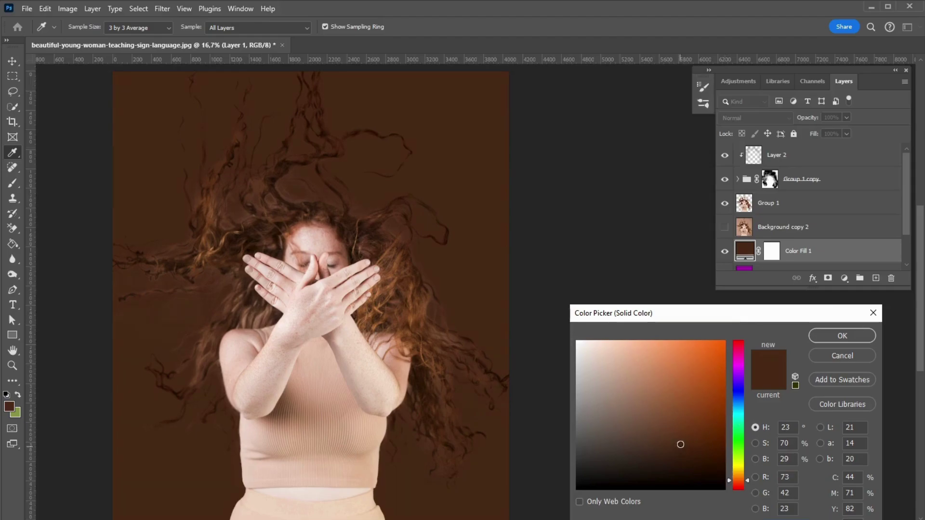
{"action": "left_click_drag", "start_coordinate": [680, 444], "coordinate": [724, 408]}
{"action": "mouse_move", "coordinate": [732, 481]}
{"action": "left_mouse_down"}
{"action": "mouse_move", "coordinate": [752, 340]}
{"action": "mouse_move", "coordinate": [757, 420]}
{"action": "left_mouse_up"}
{"action": "left_click", "coordinate": [842, 336]}
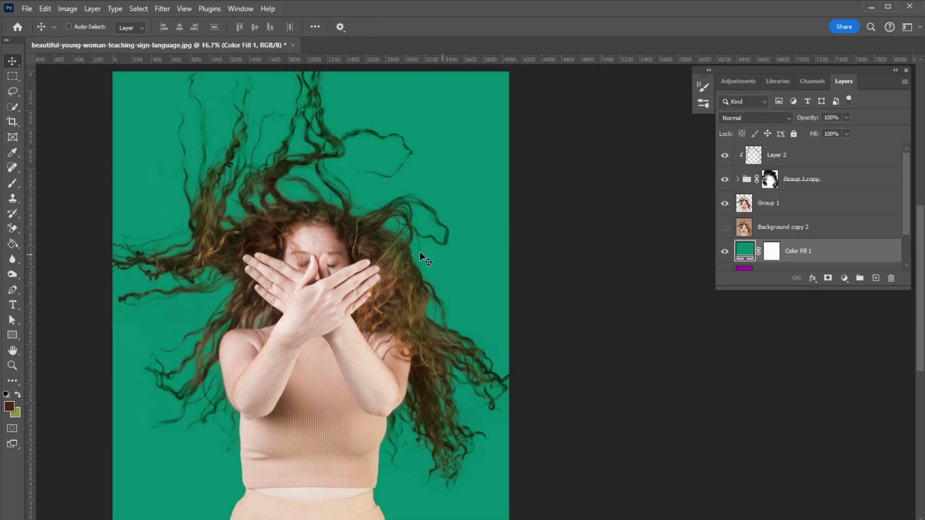
Duplicate Group 1 to the top of the stack as a Soft Light layer at 45% opacity.
{"action": "left_click", "coordinate": [851, 181]}
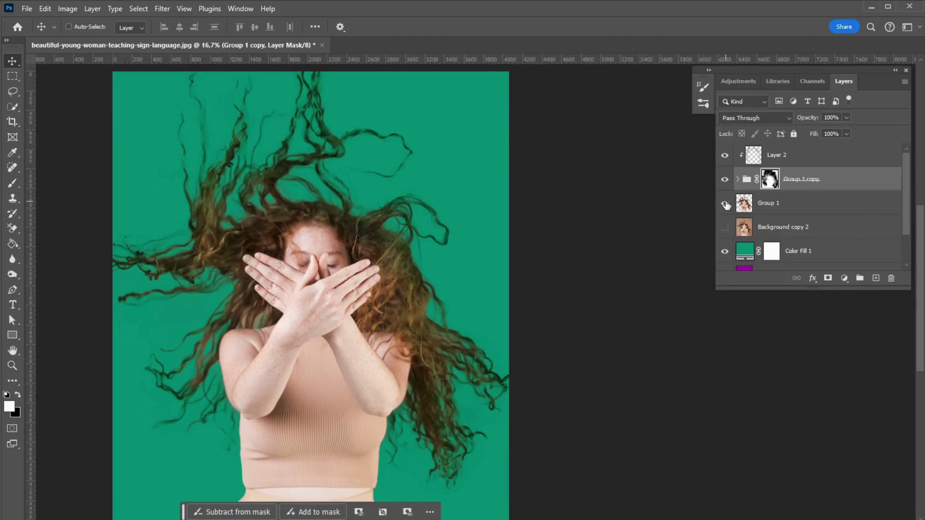
{"action": "left_click", "coordinate": [809, 208]}
{"action": "key", "text": "ctrl+j"}
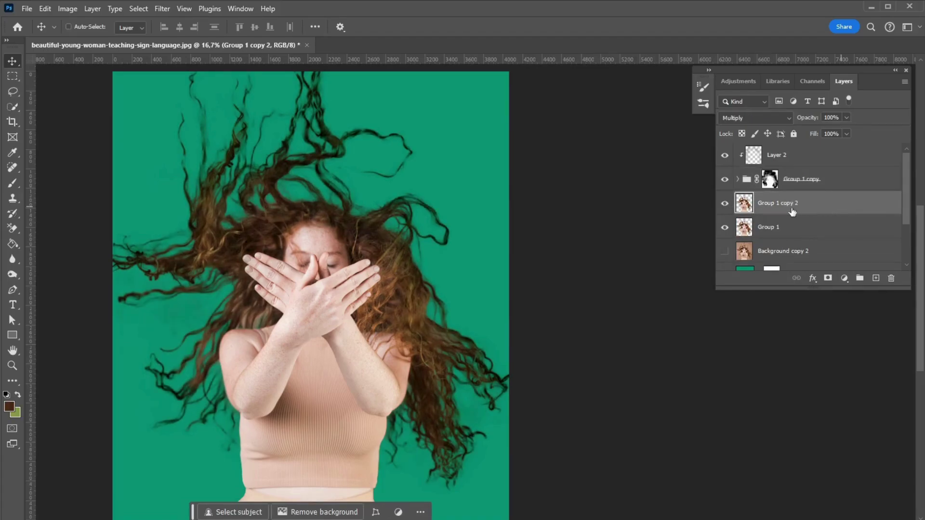
{"action": "left_click_drag", "start_coordinate": [768, 199], "coordinate": [767, 149]}
{"action": "left_click", "coordinate": [754, 118]}
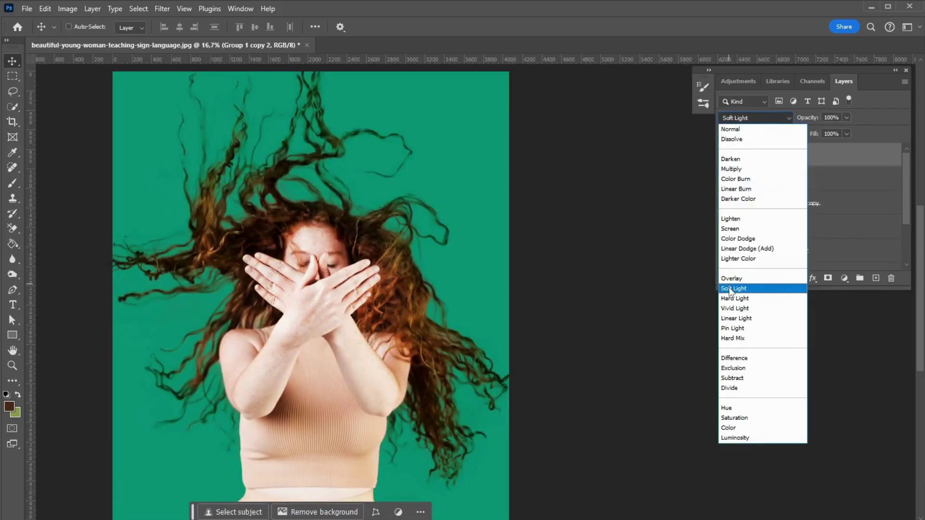
{"action": "left_click", "coordinate": [729, 289]}
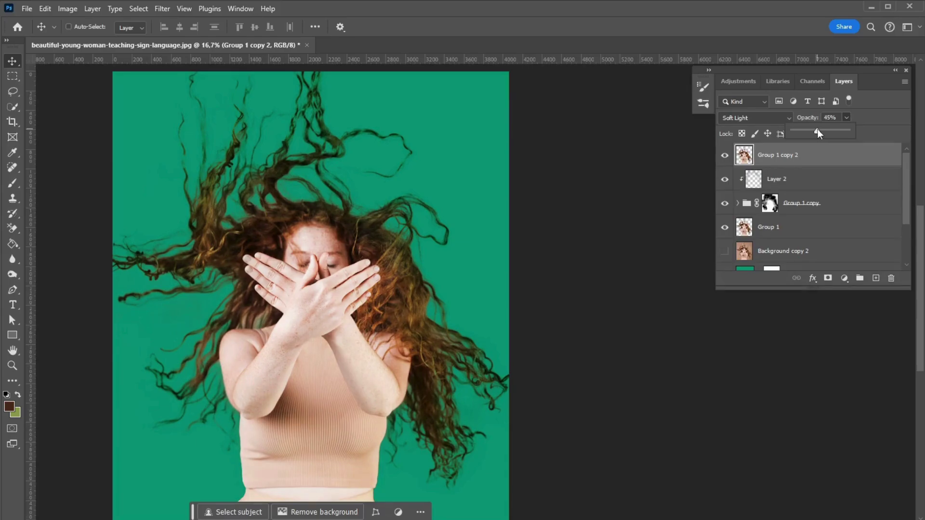
{"action": "left_click", "coordinate": [388, 308]}
{"action": "key", "text": "ctrl+plus"}
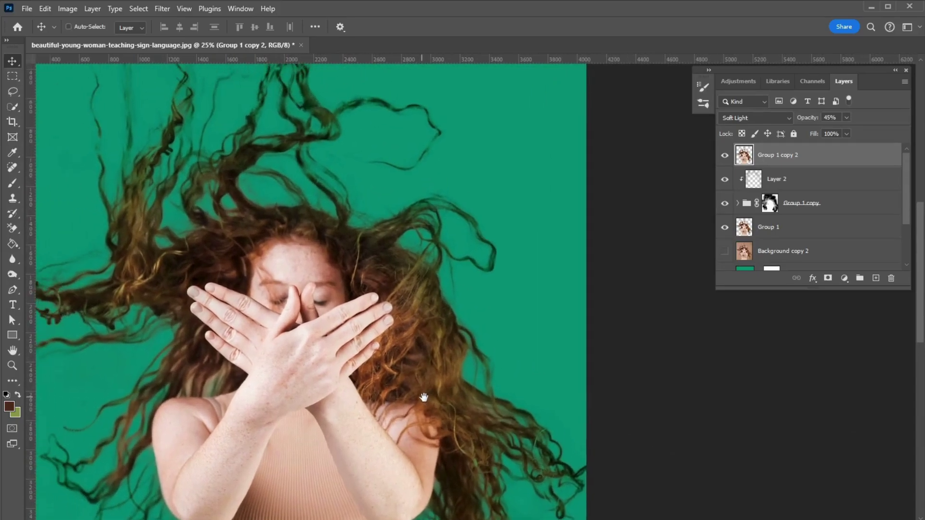